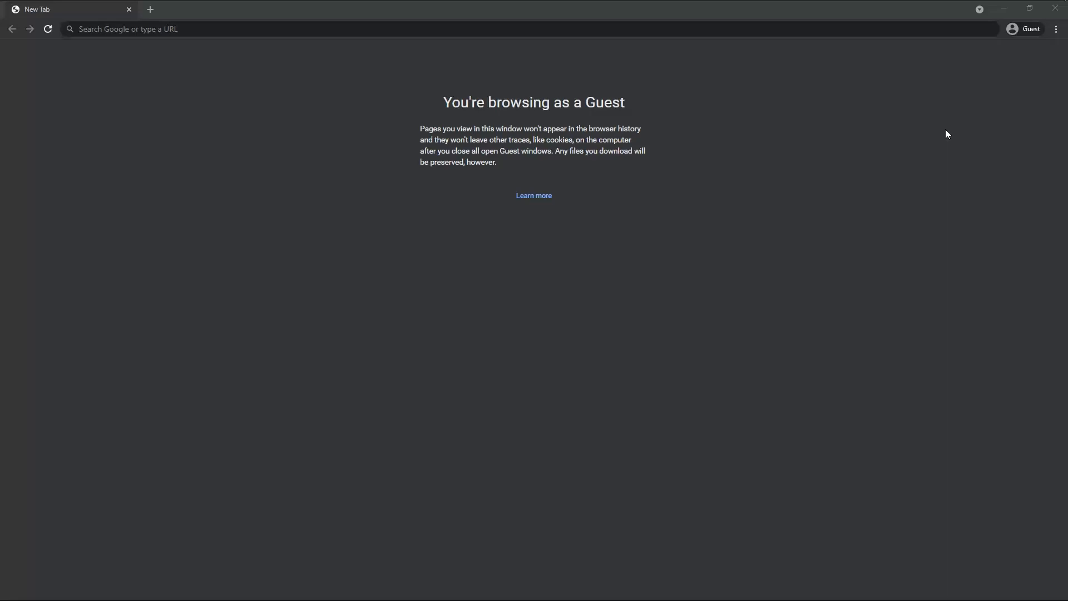
# - Search Google for 'mysql'
pyautogui.click(845, 33)
pyautogui.write('mysql')
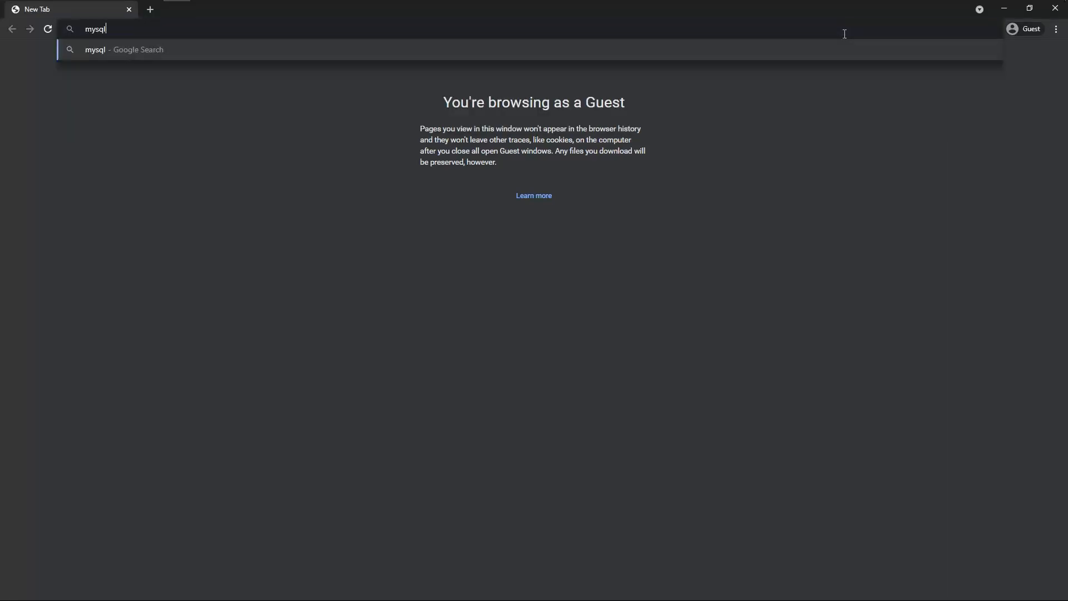
pyautogui.press('Return')
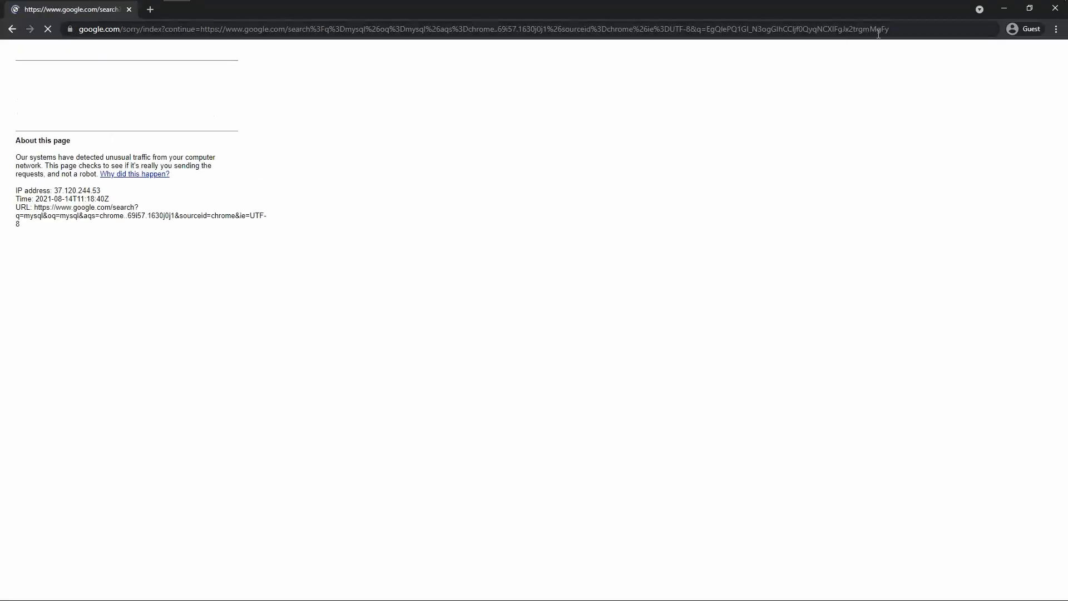
# - Pass the reCAPTCHA traffic-light and bus image challenges and scroll the mysql results
pyautogui.click(33, 99)
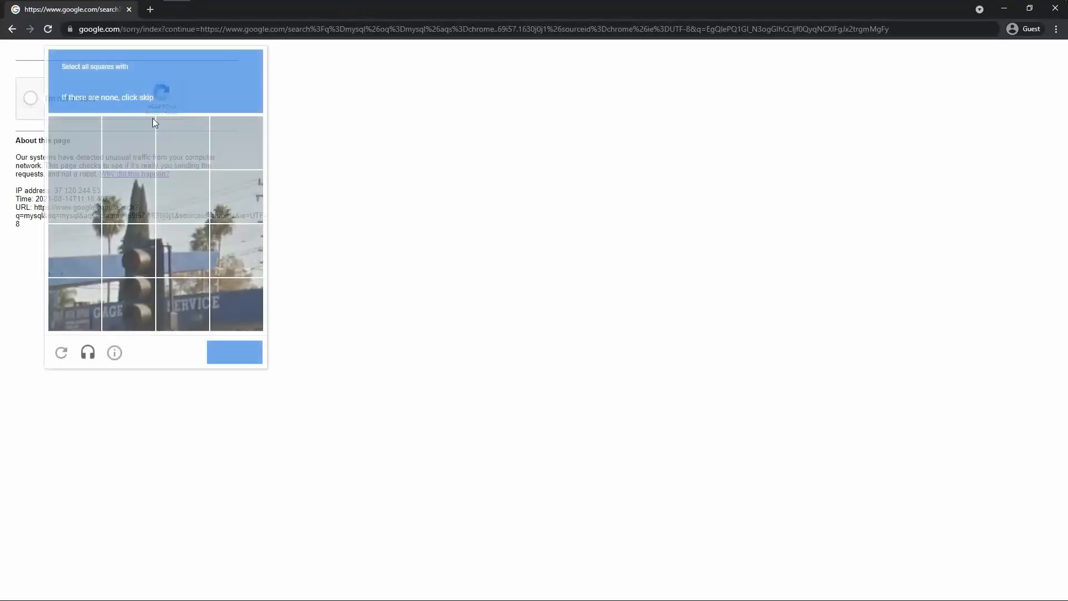
pyautogui.click(130, 303)
pyautogui.click(140, 259)
pyautogui.click(230, 354)
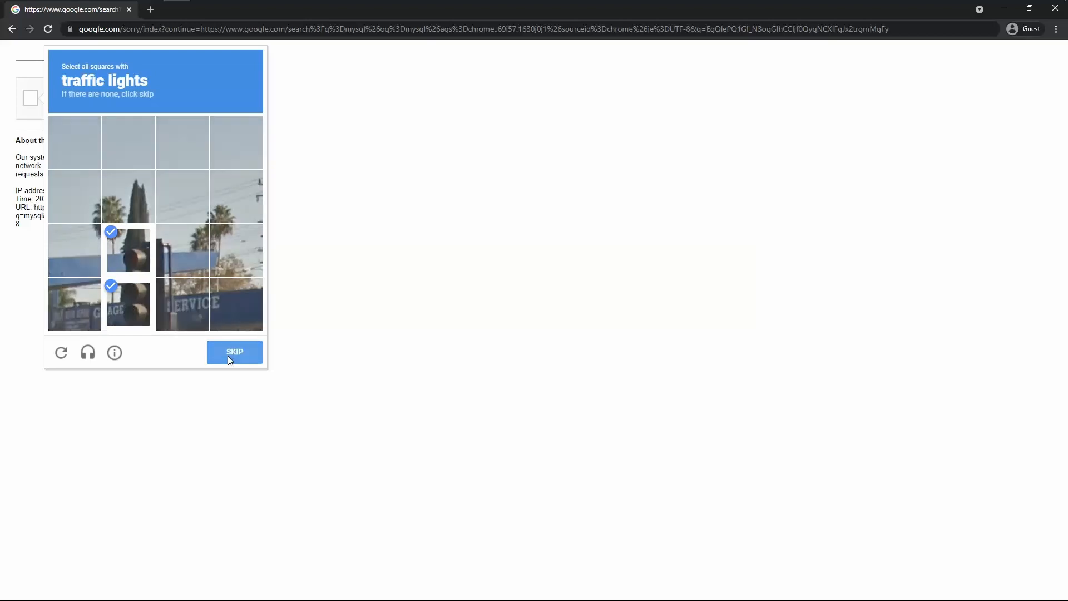
pyautogui.click(146, 310)
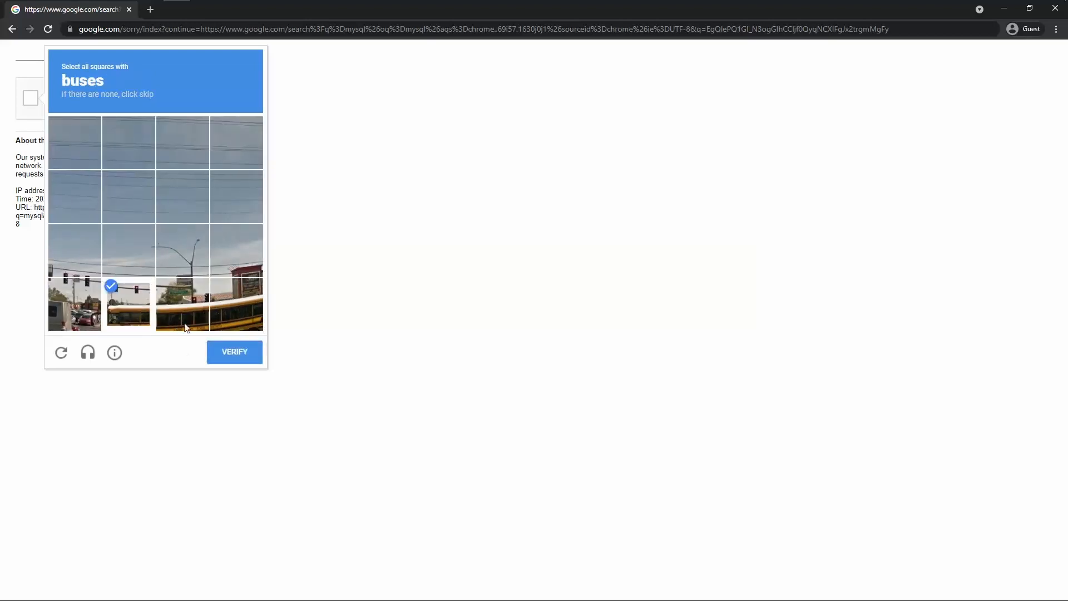
pyautogui.click(183, 312)
pyautogui.click(237, 306)
pyautogui.click(234, 351)
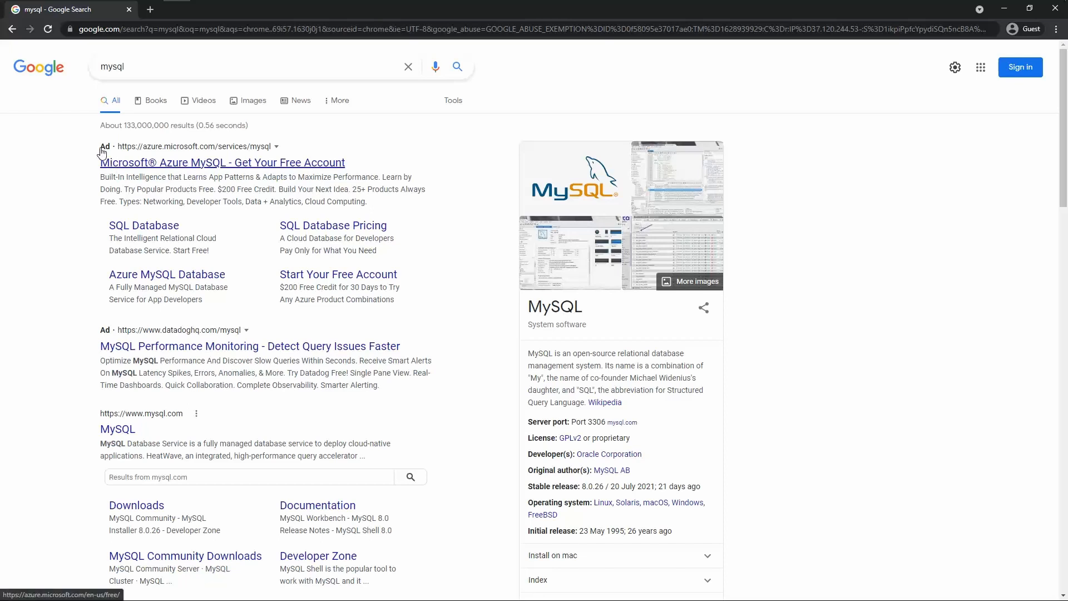
pyautogui.scroll(-3, 72, 184)
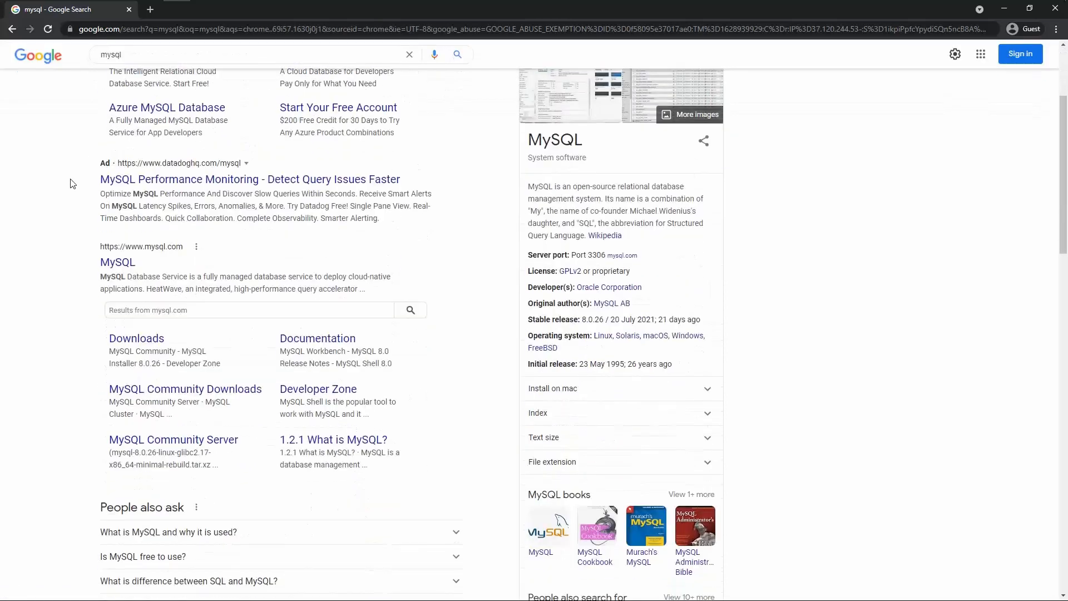
pyautogui.scroll(-2, 72, 184)
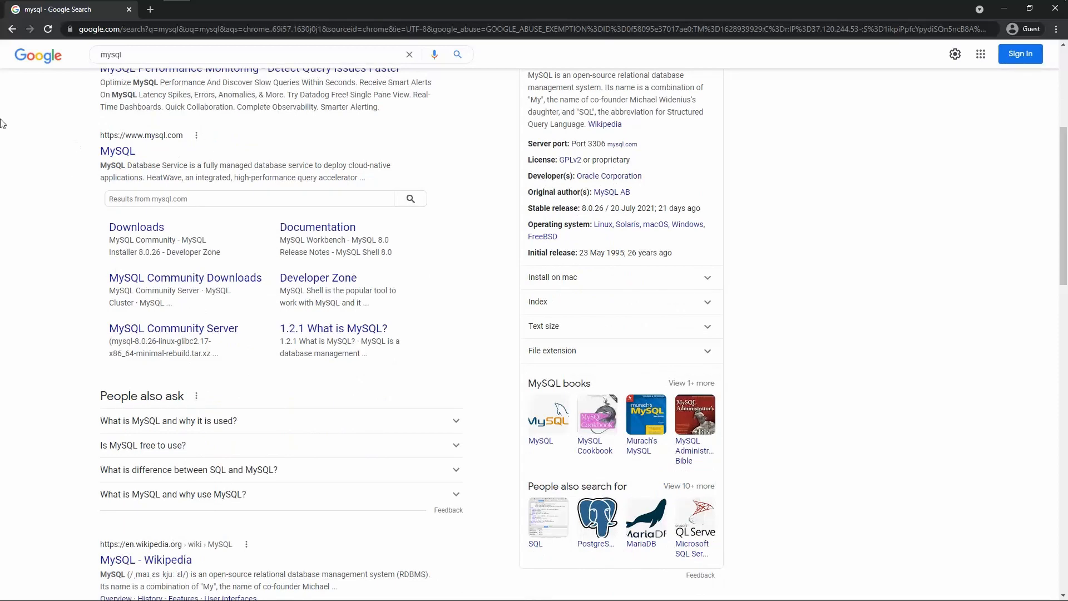
# - Go from the official MySQL site's Downloads page to 'MySQL Community (GPL) Downloads'
pyautogui.click(127, 155)
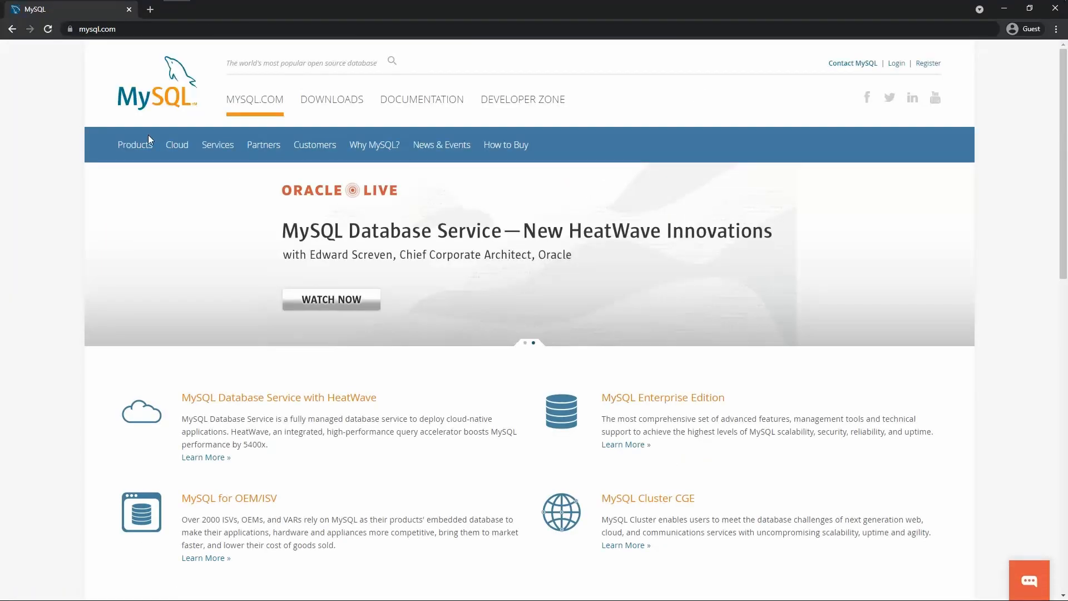
pyautogui.click(321, 110)
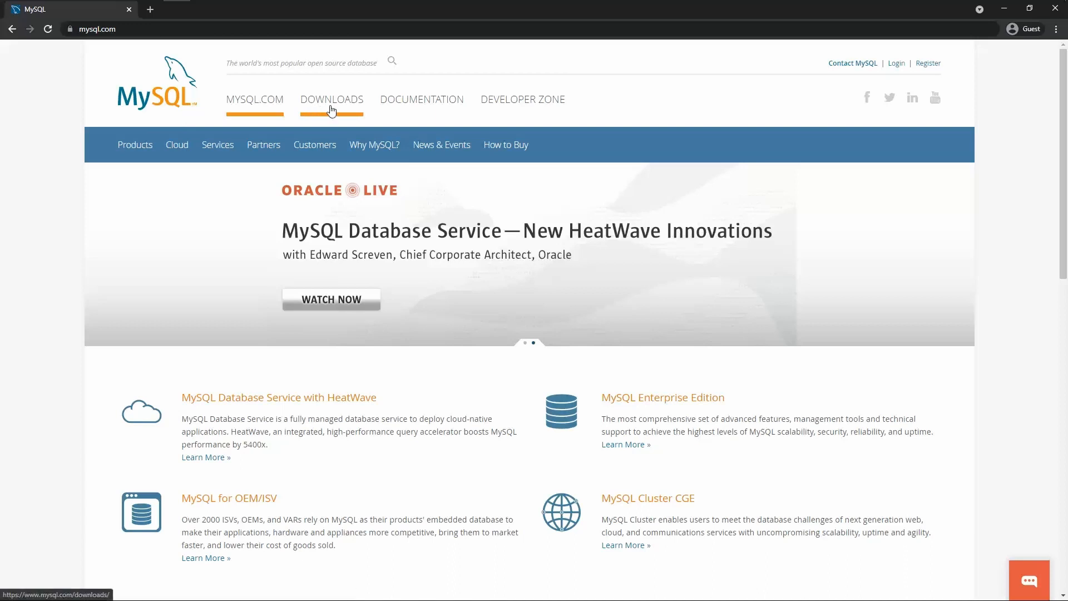
pyautogui.click(331, 110)
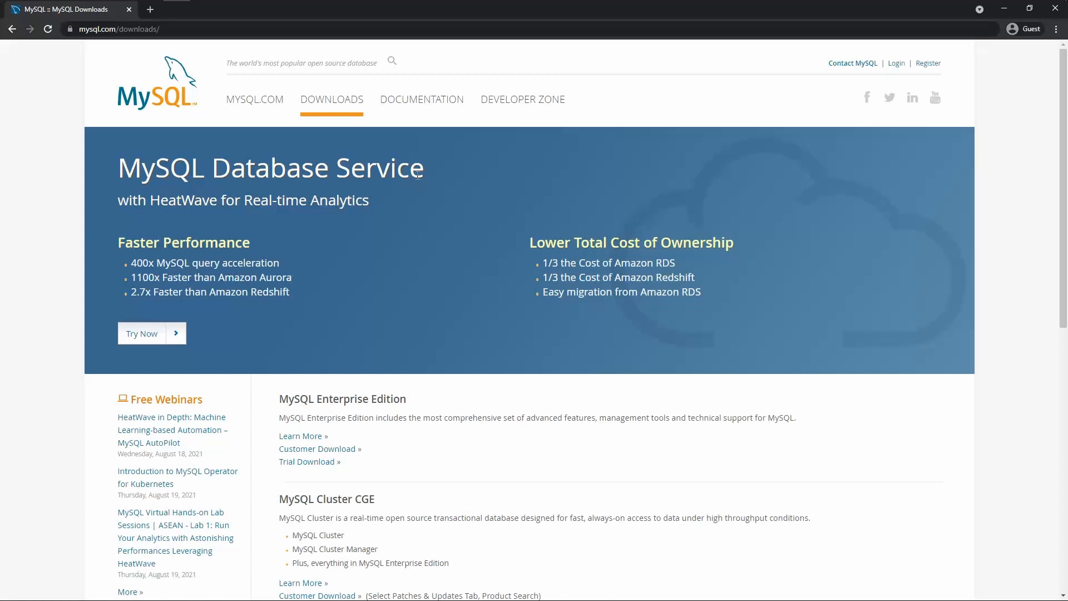
pyautogui.scroll(-1, 419, 176)
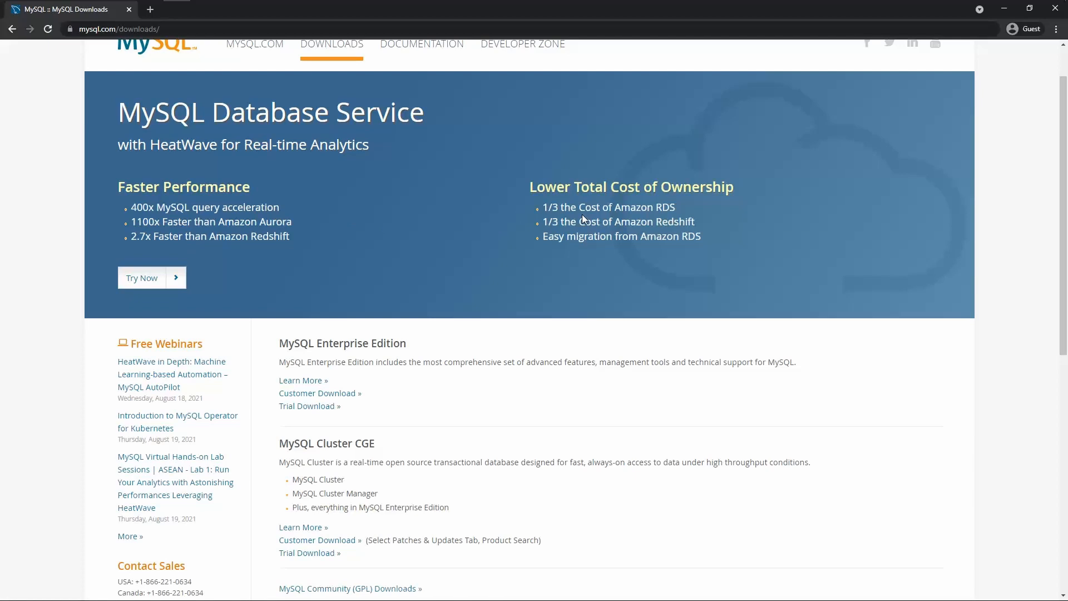
pyautogui.scroll(-2, 299, 501)
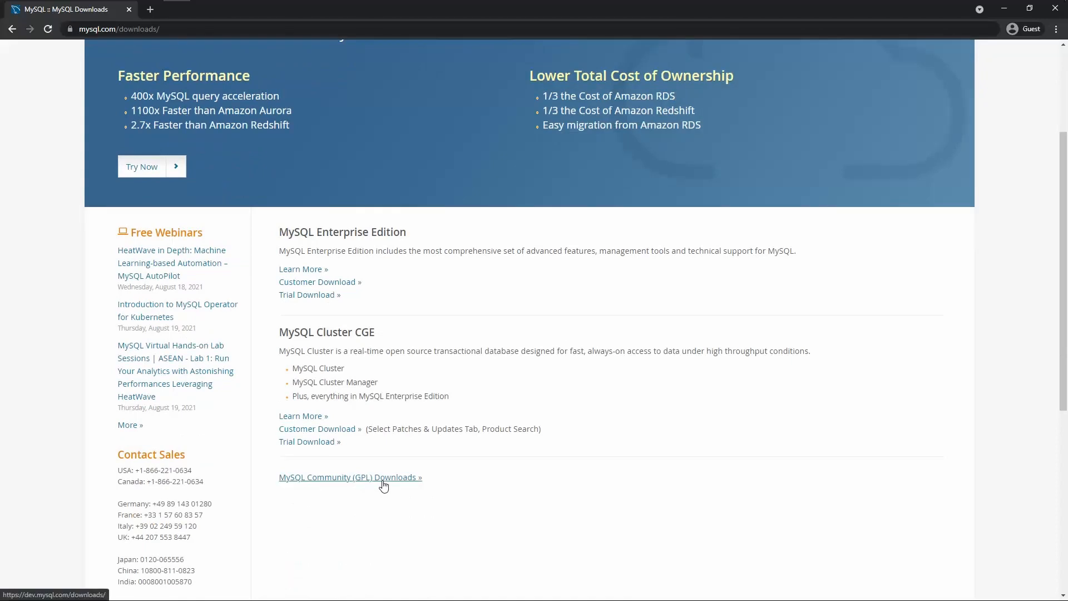
pyautogui.click(382, 483)
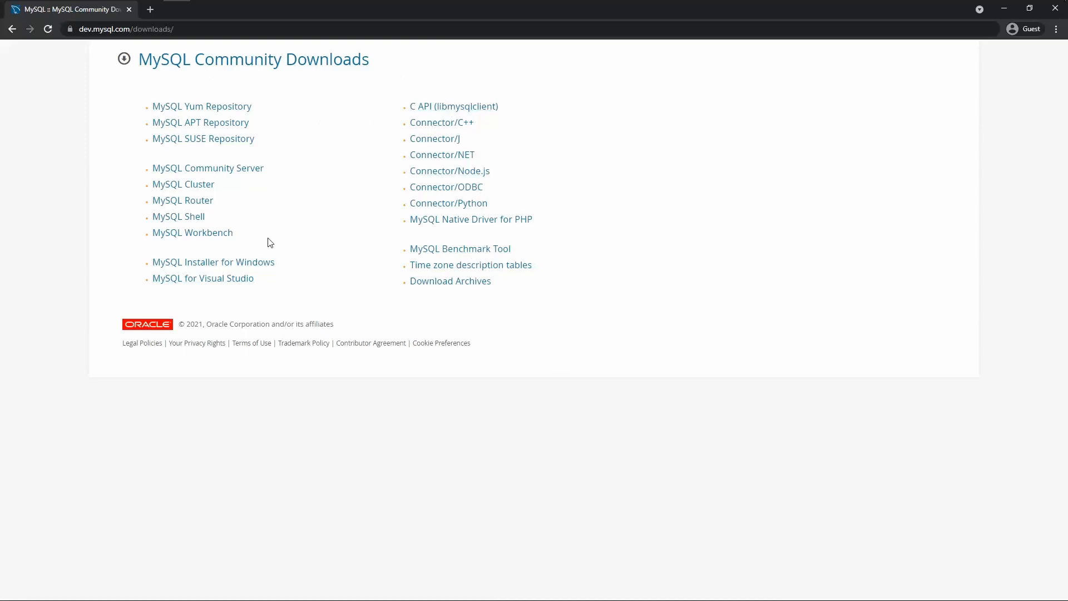
# - Download the 2.4M MySQL Installer web package via 'No thanks, just start my download' and run the .msi
pyautogui.click(249, 174)
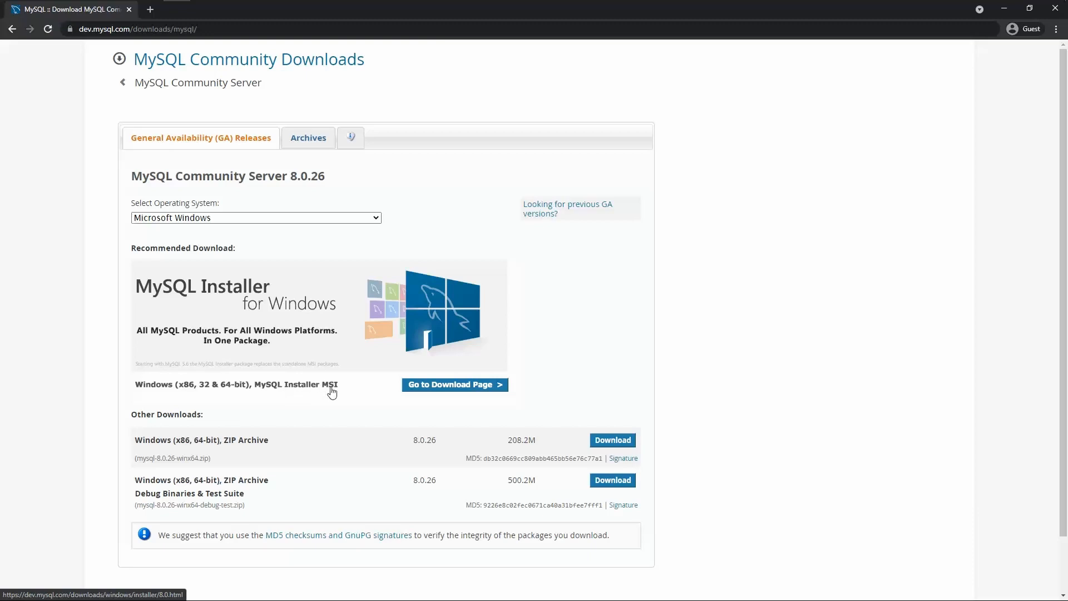
pyautogui.click(418, 386)
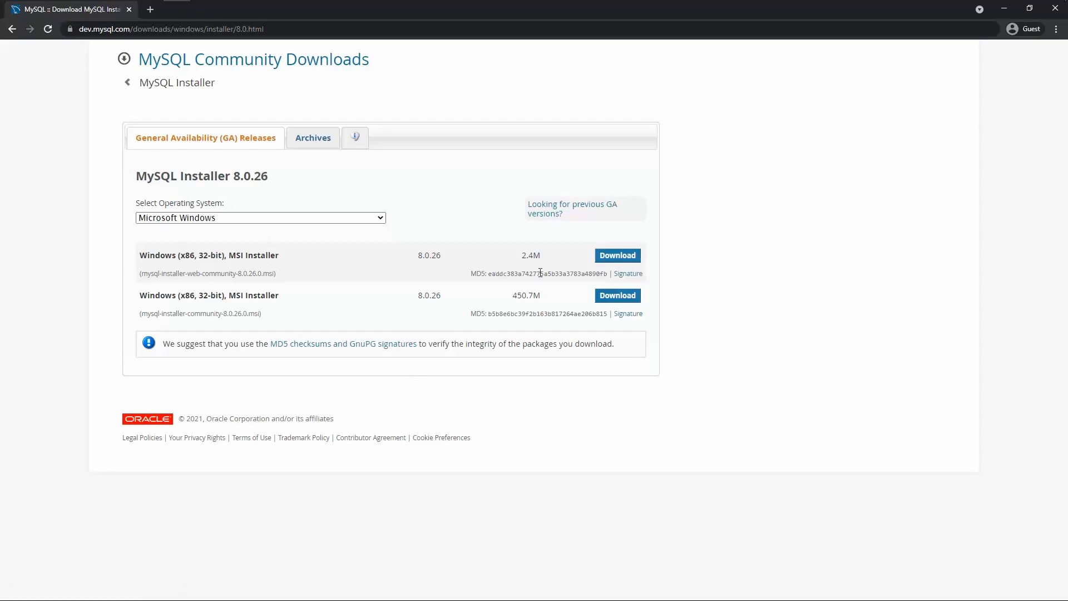
pyautogui.click(614, 257)
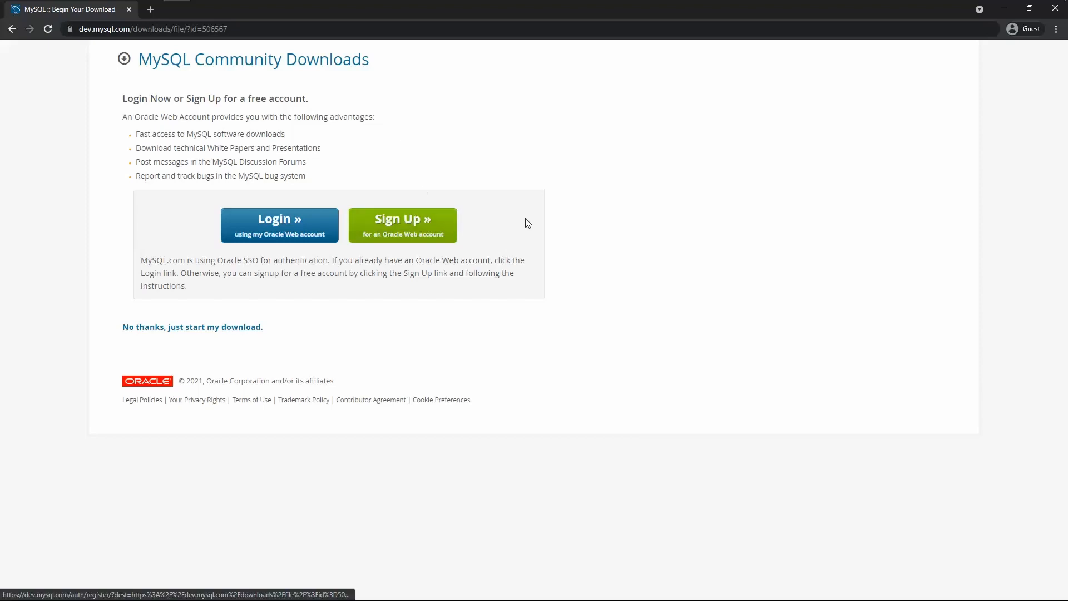
pyautogui.click(254, 333)
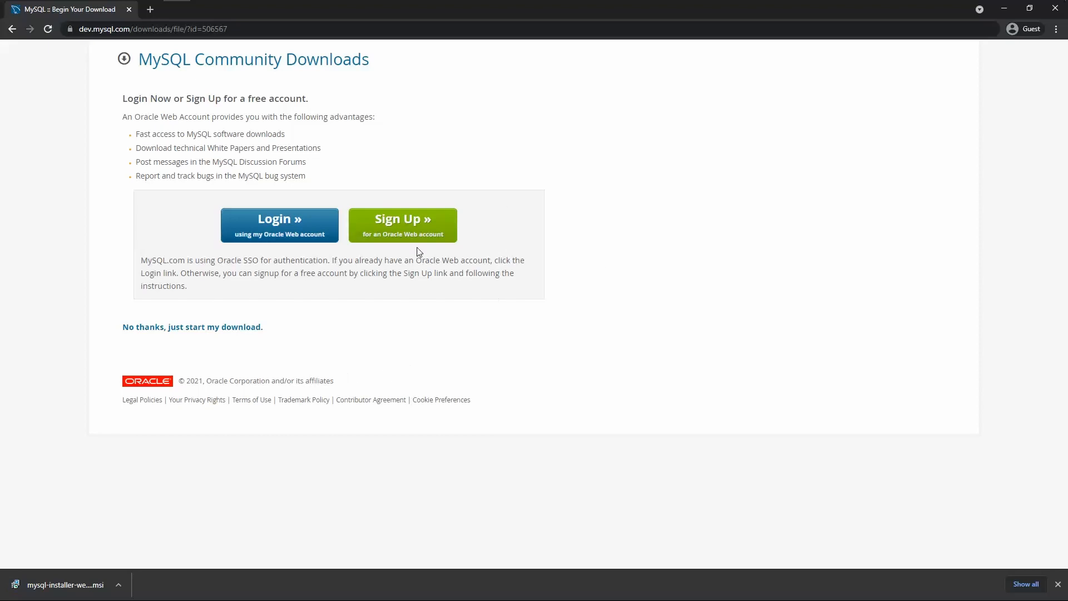
pyautogui.click(69, 580)
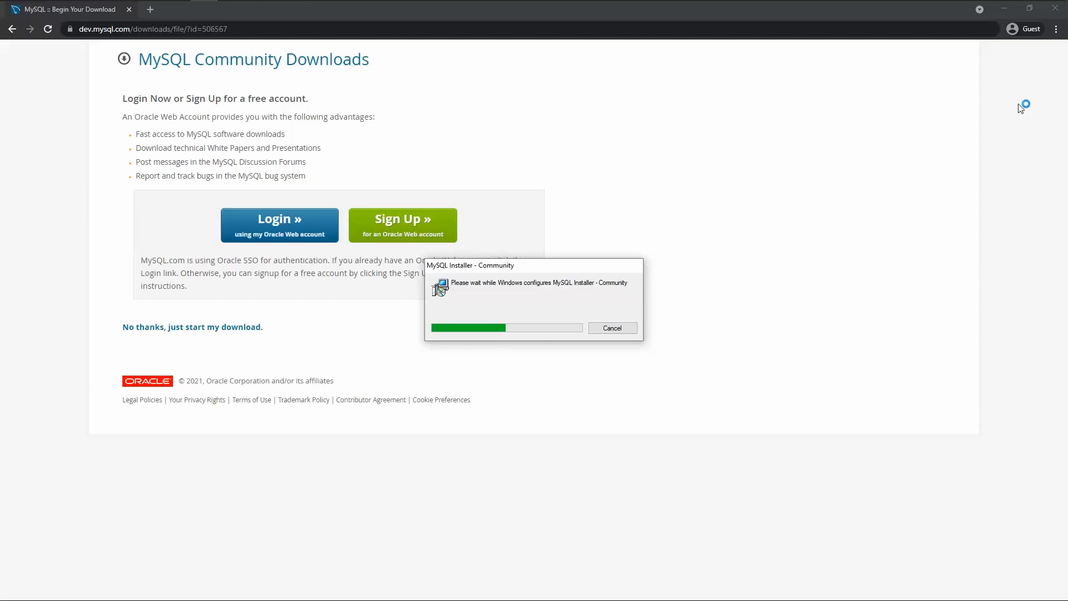
# - Close Chrome, compare setup types, then choose Custom and continue to Select Products
pyautogui.click(1051, 15)
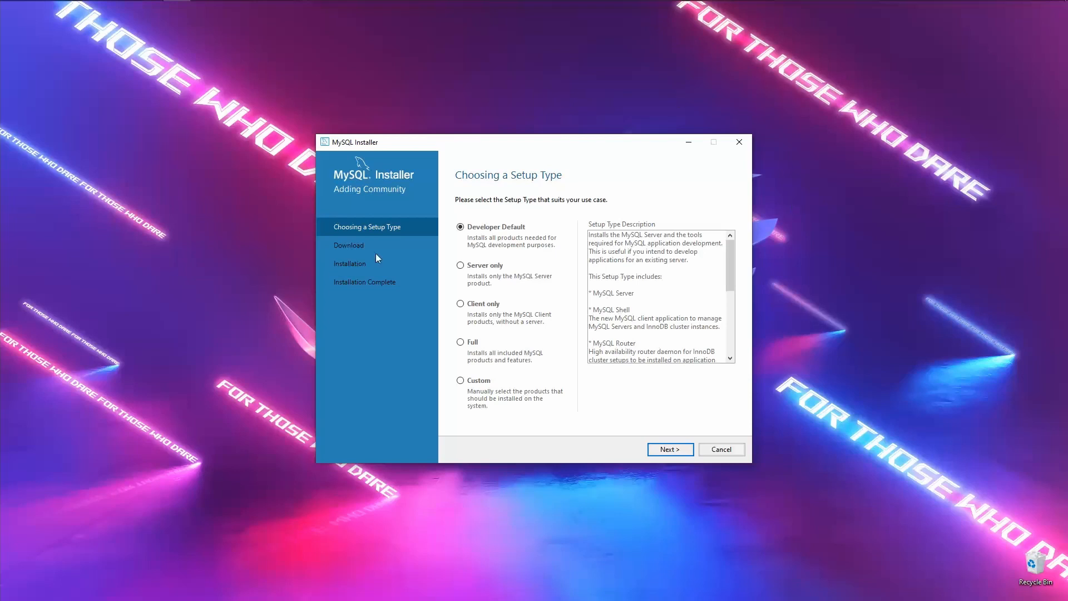
pyautogui.moveTo(482, 143); pyautogui.dragTo(389, 76)
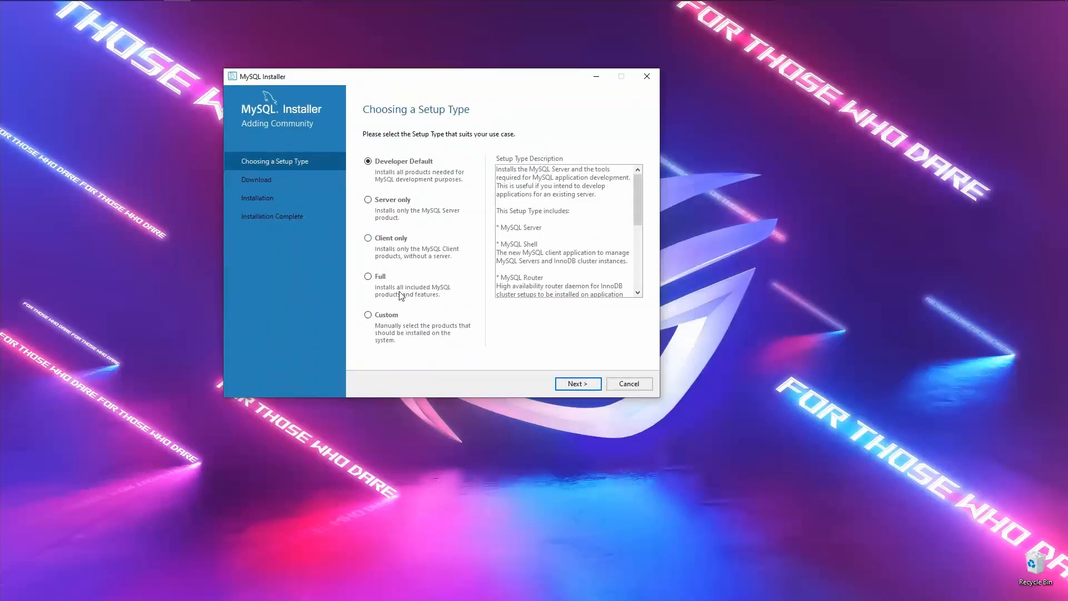
pyautogui.click(400, 315)
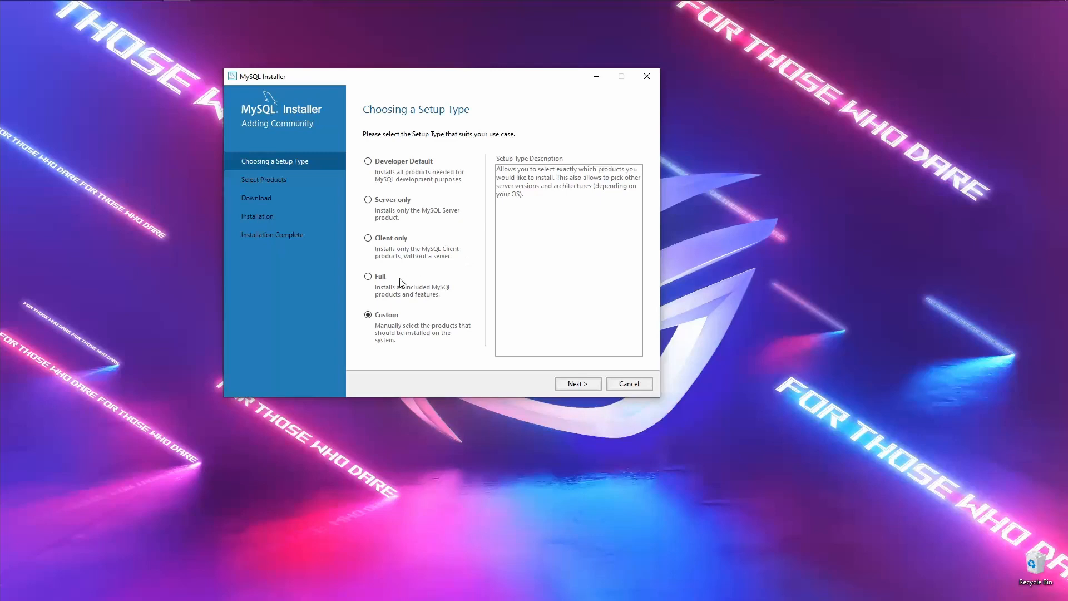
pyautogui.click(368, 279)
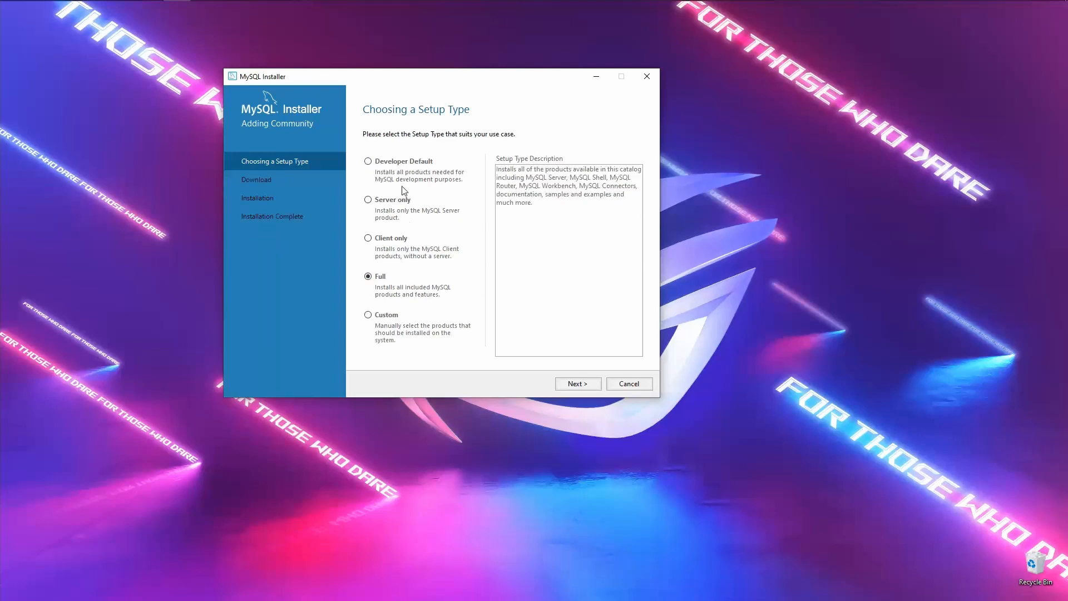
pyautogui.click(369, 162)
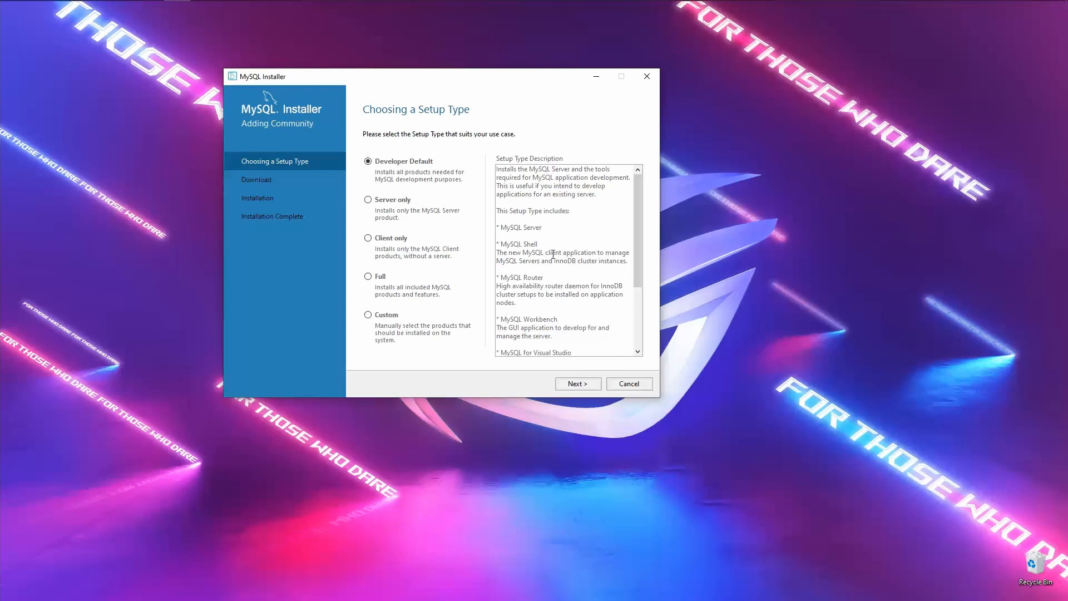
pyautogui.scroll(-3, 553, 254)
pyautogui.scroll(2, 554, 255)
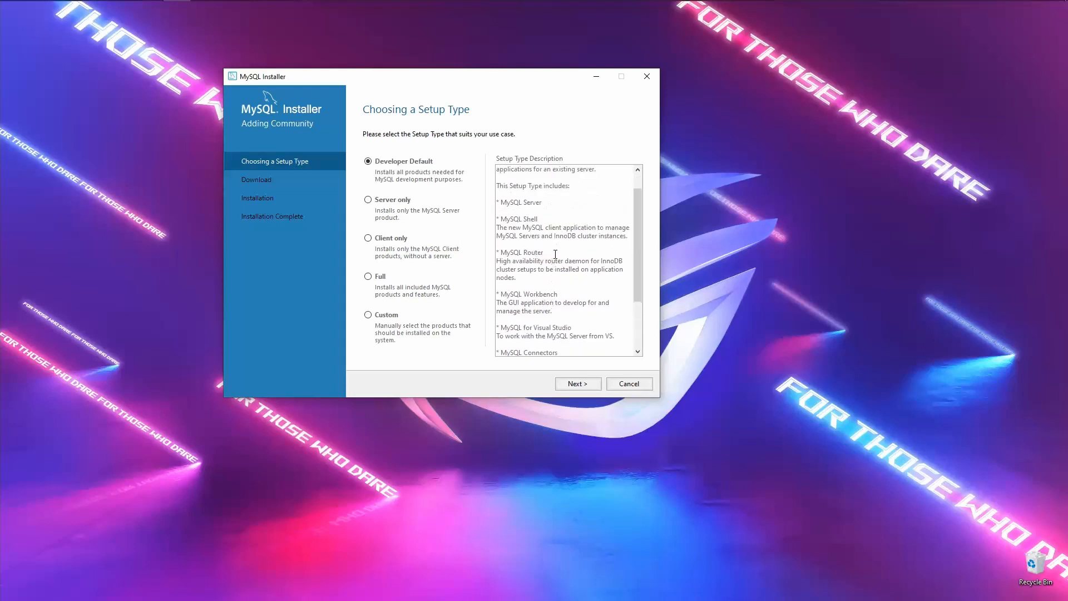
pyautogui.click(389, 202)
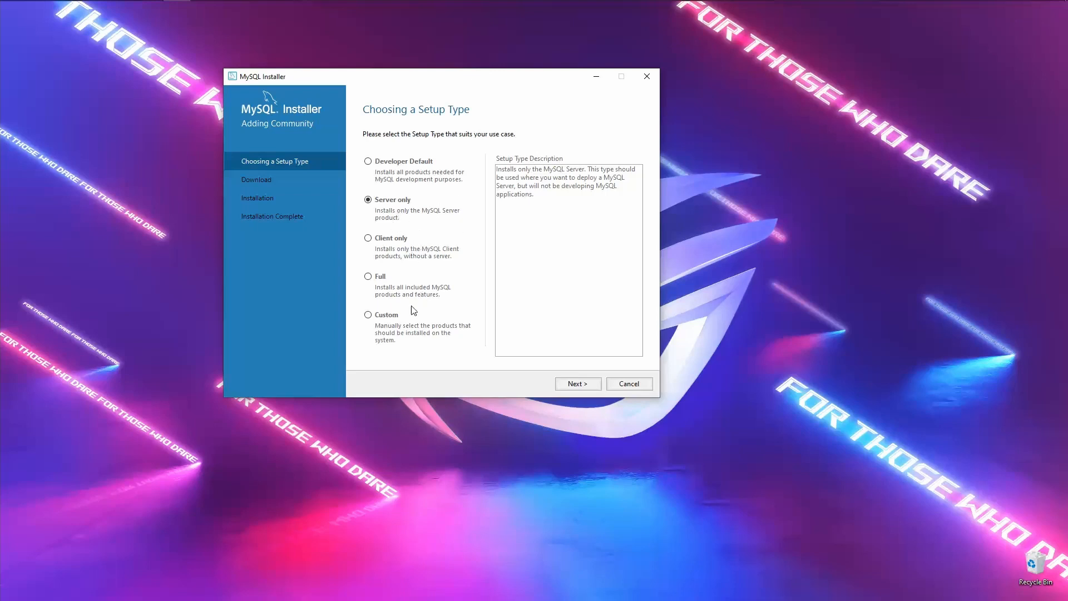
pyautogui.click(393, 319)
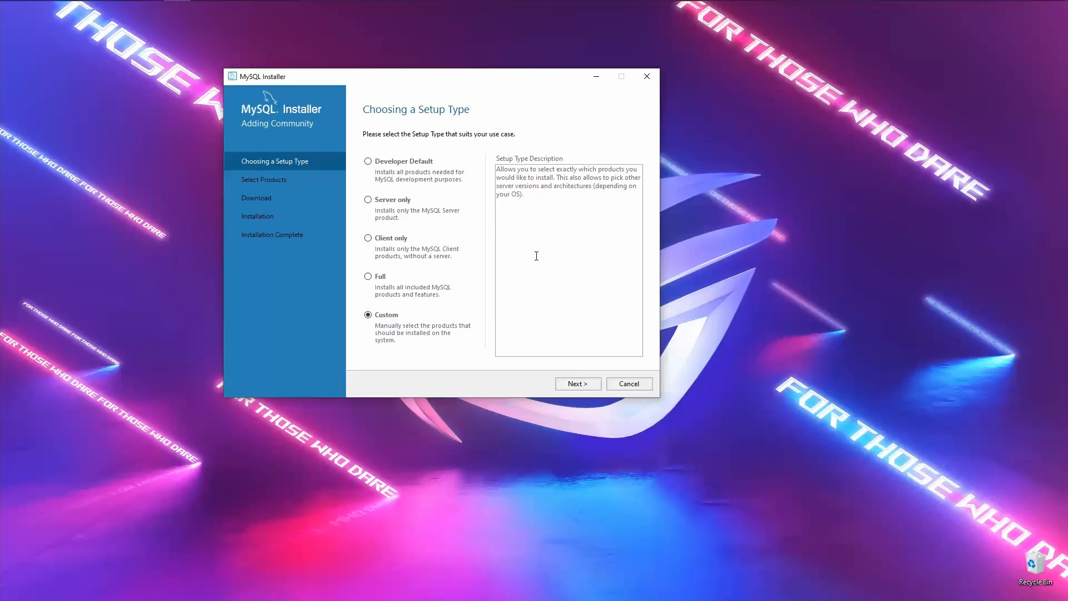
pyautogui.click(579, 384)
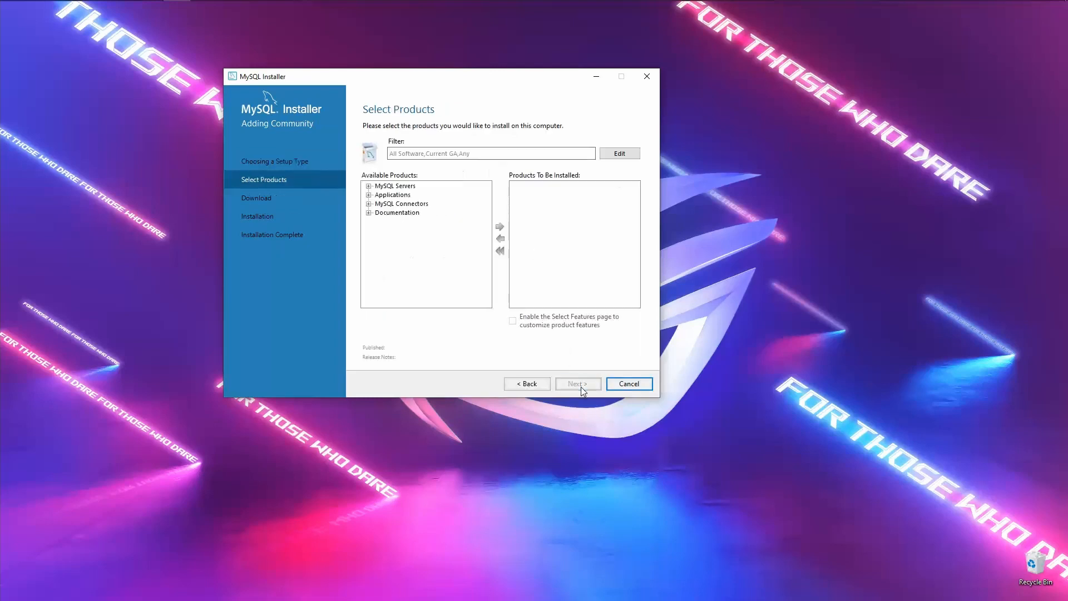
# - Add MySQL Server 8.0.26 - X64 to Products To Be Installed
pyautogui.click(368, 186)
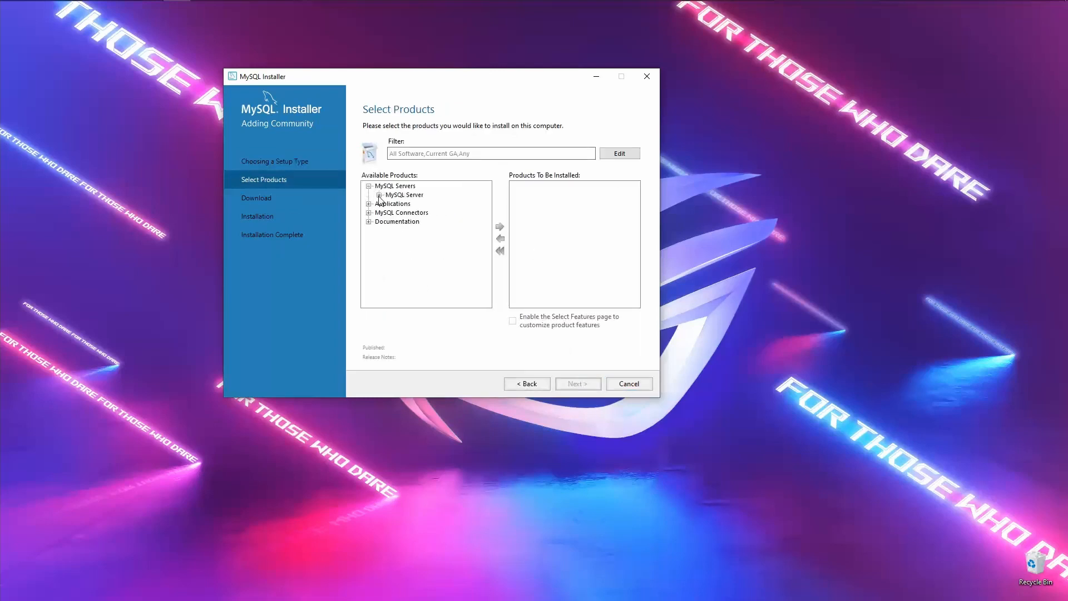
pyautogui.click(379, 195)
pyautogui.click(389, 204)
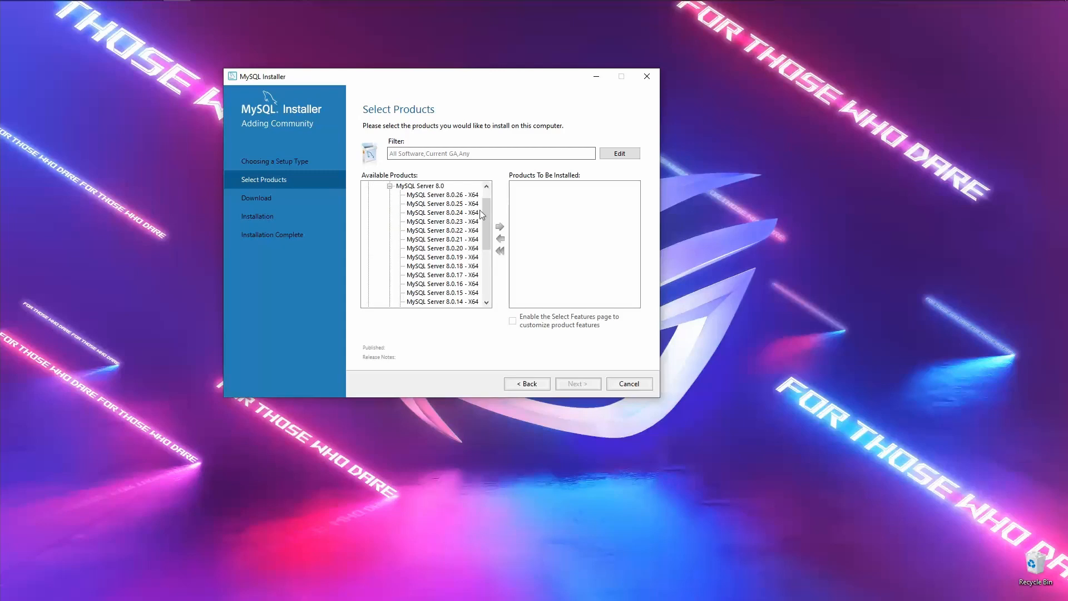
pyautogui.click(485, 187)
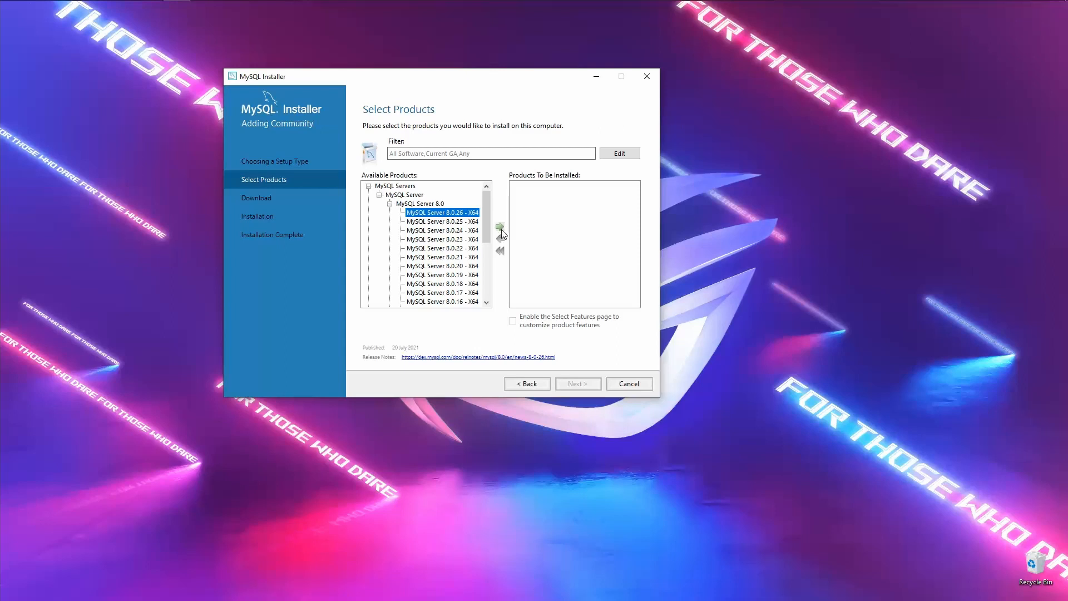
pyautogui.click(500, 227)
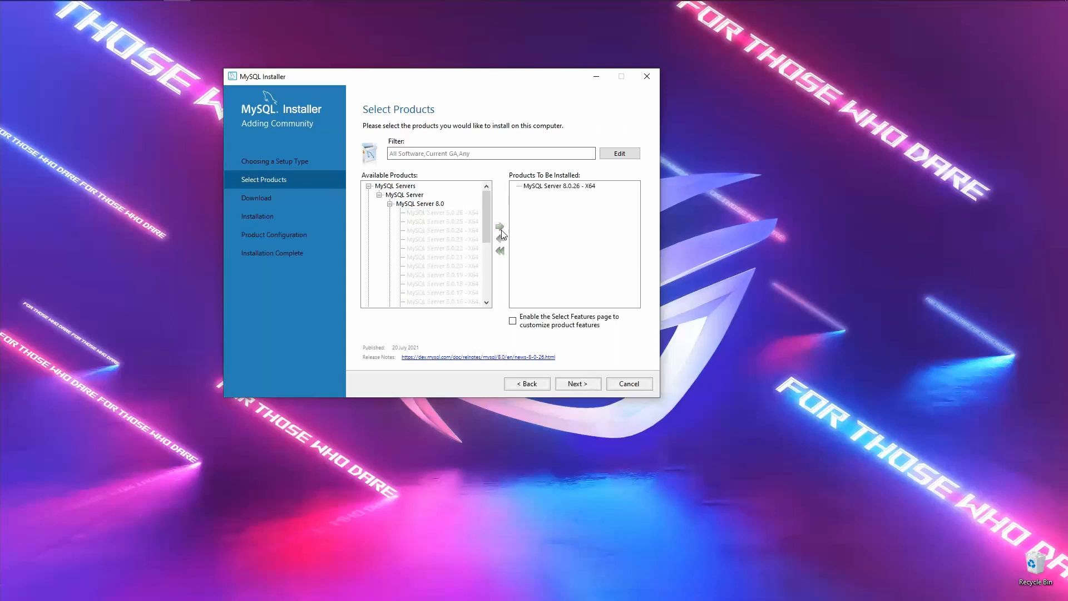
# - Add MySQL Shell 8.0.26 - X64 from Applications to Products To Be Installed
pyautogui.click(369, 187)
pyautogui.click(369, 195)
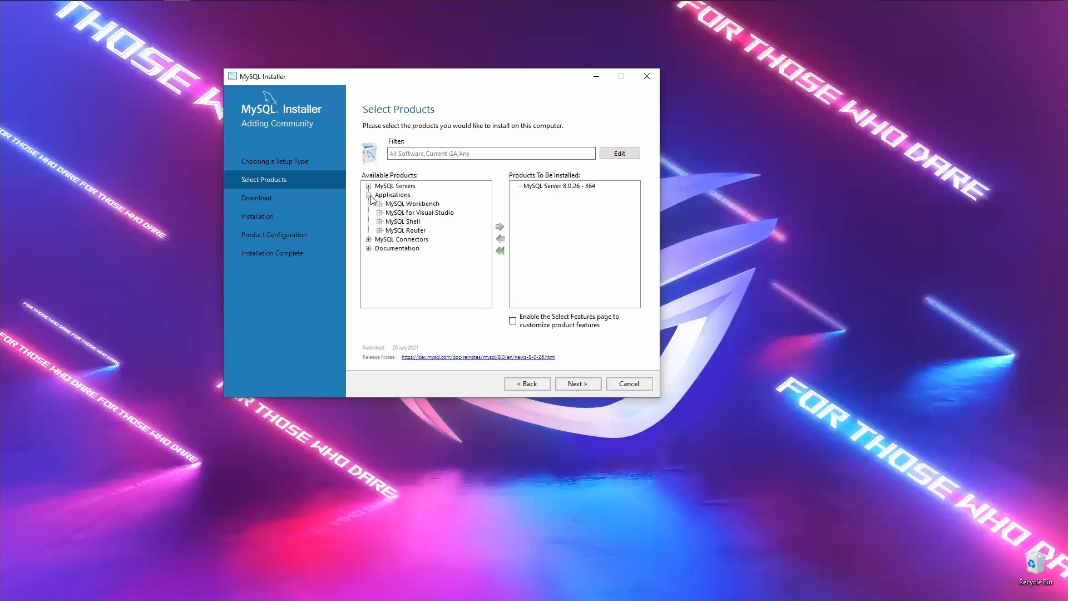
pyautogui.click(379, 222)
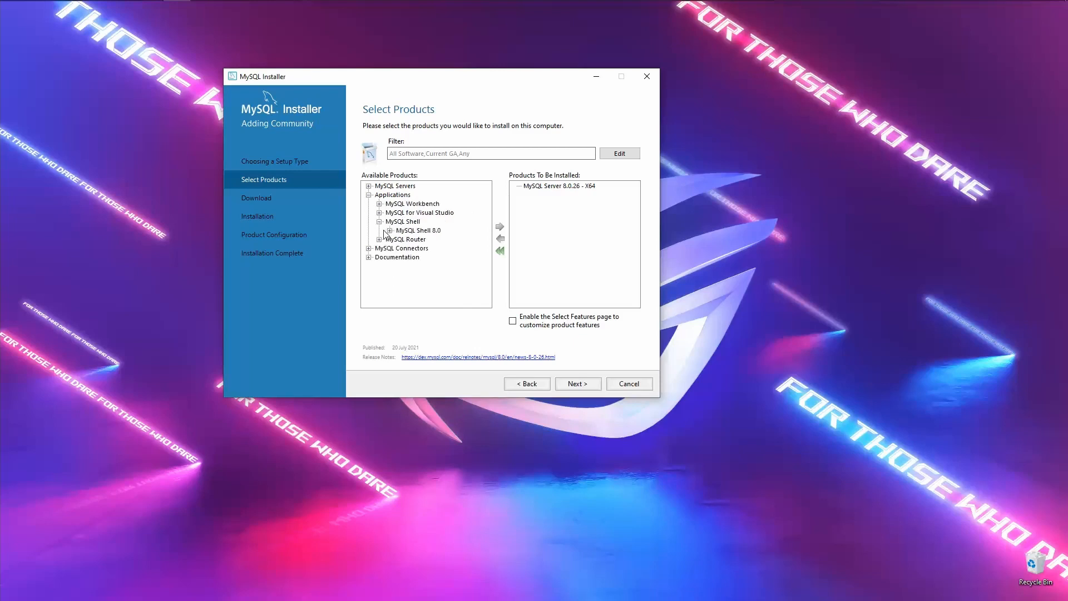
pyautogui.click(390, 231)
pyautogui.click(450, 195)
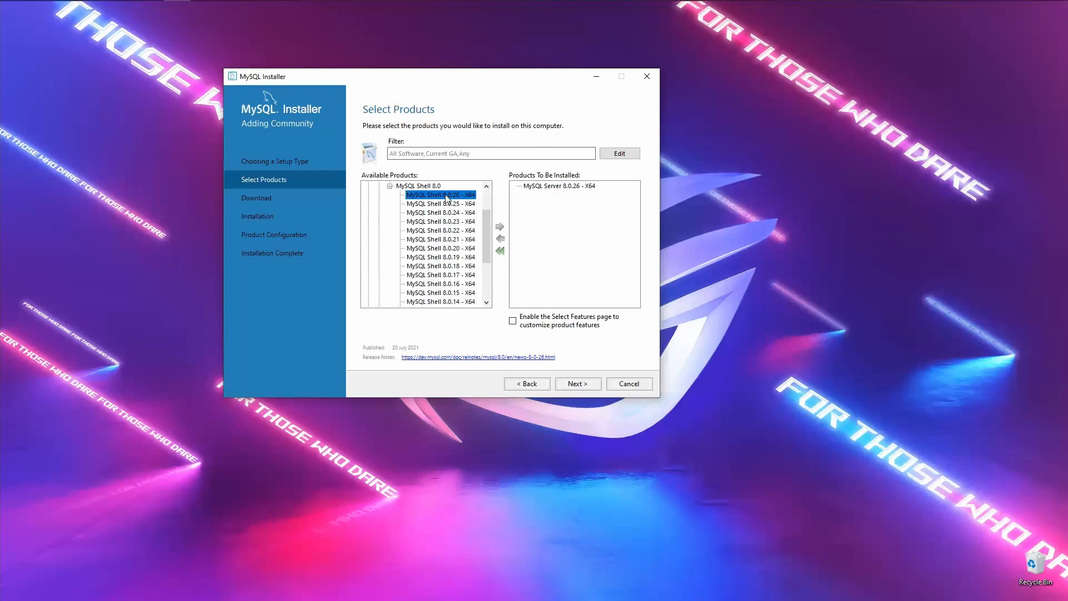
pyautogui.click(499, 228)
# - Expand the MySQL Connectors and Documentation categories to browse them
pyautogui.click(390, 186)
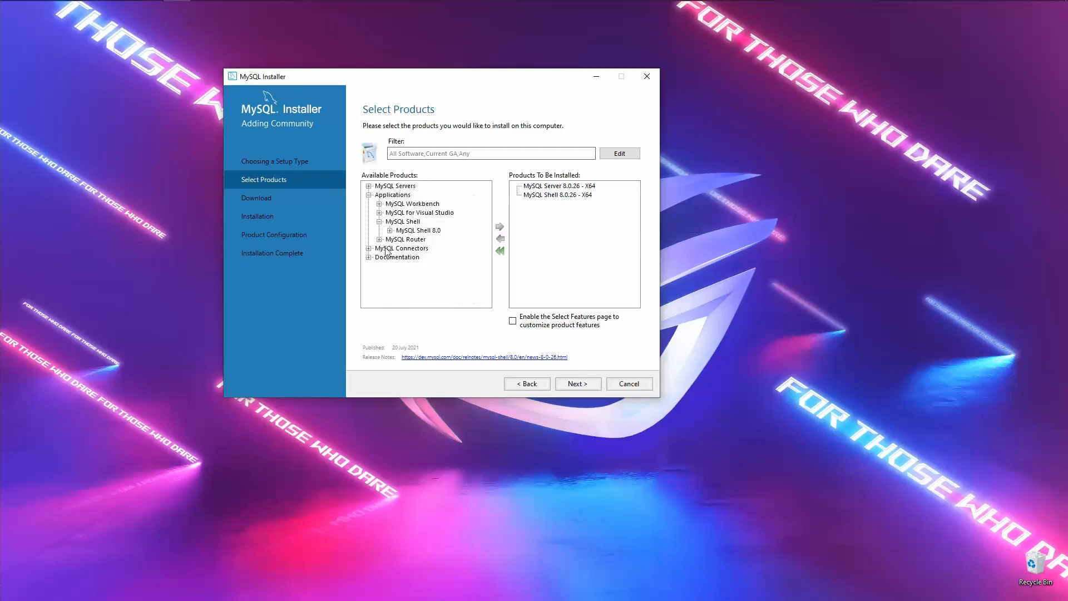
pyautogui.click(369, 249)
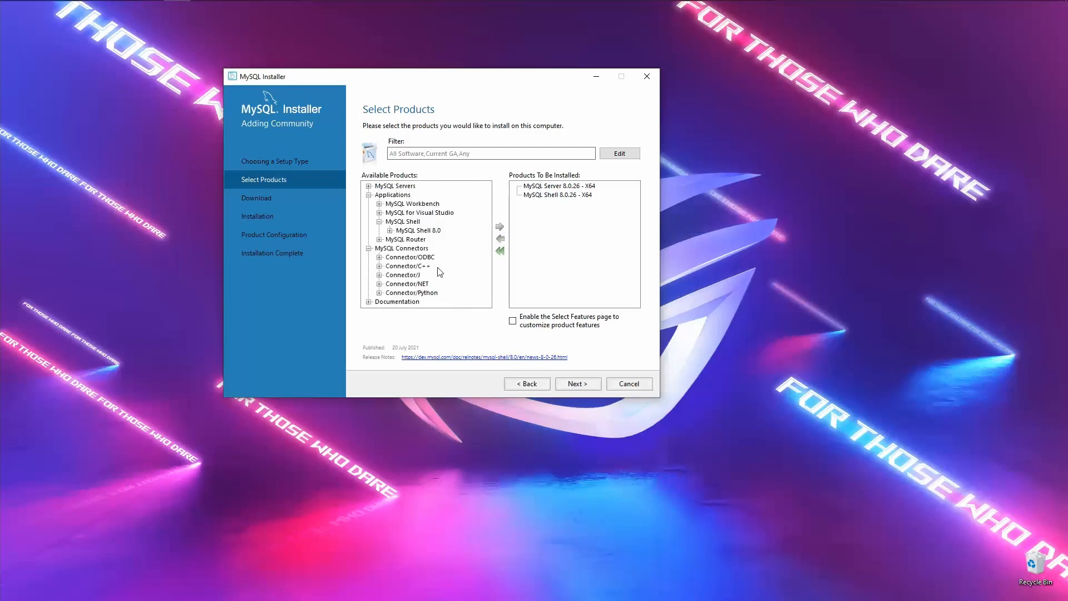
pyautogui.click(369, 302)
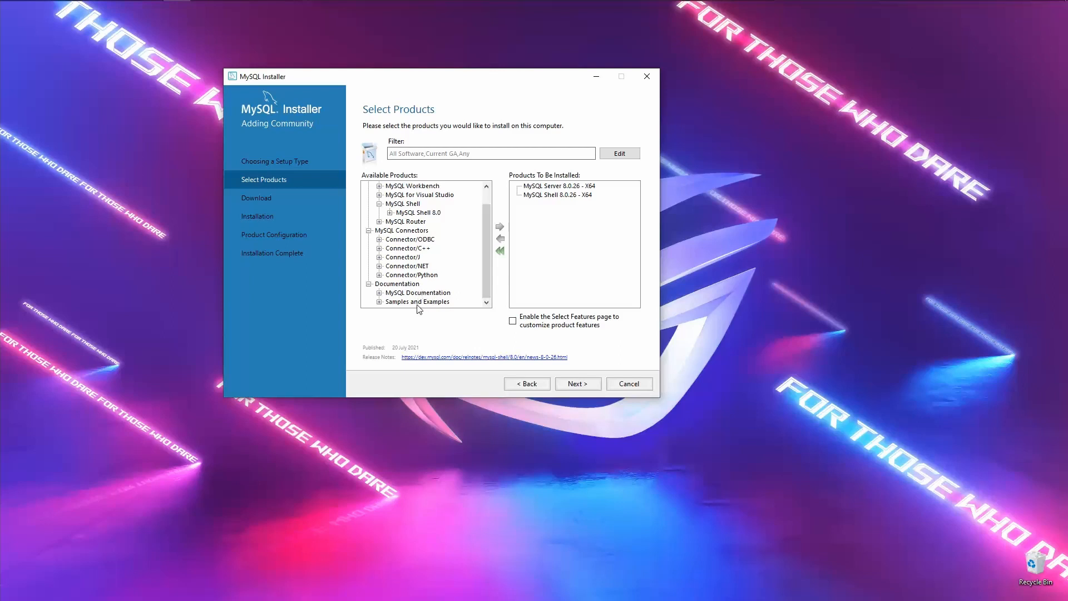
pyautogui.click(380, 293)
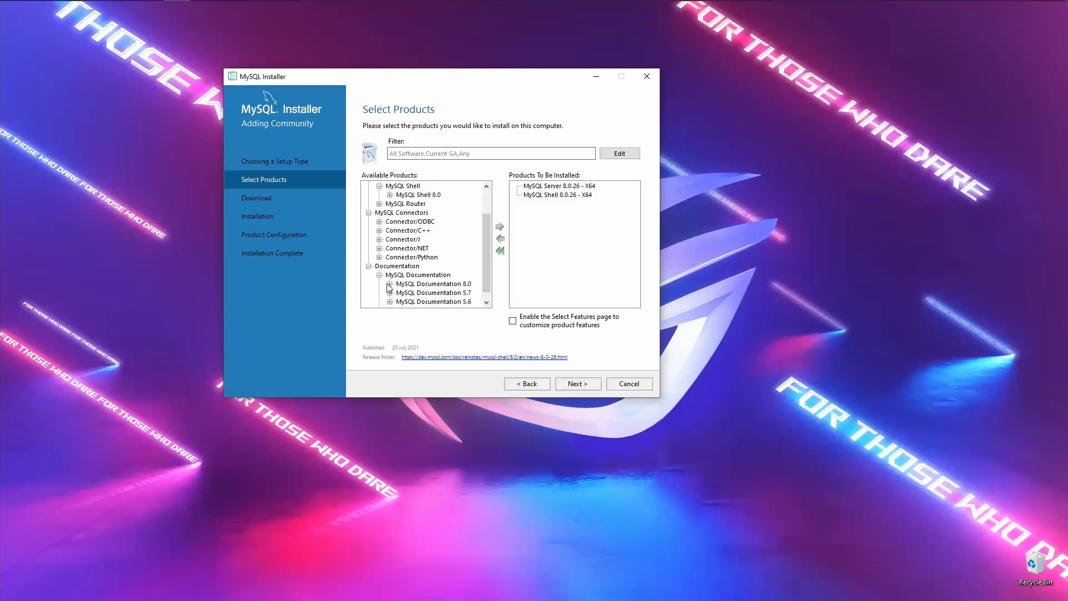
pyautogui.click(391, 288)
pyautogui.click(449, 195)
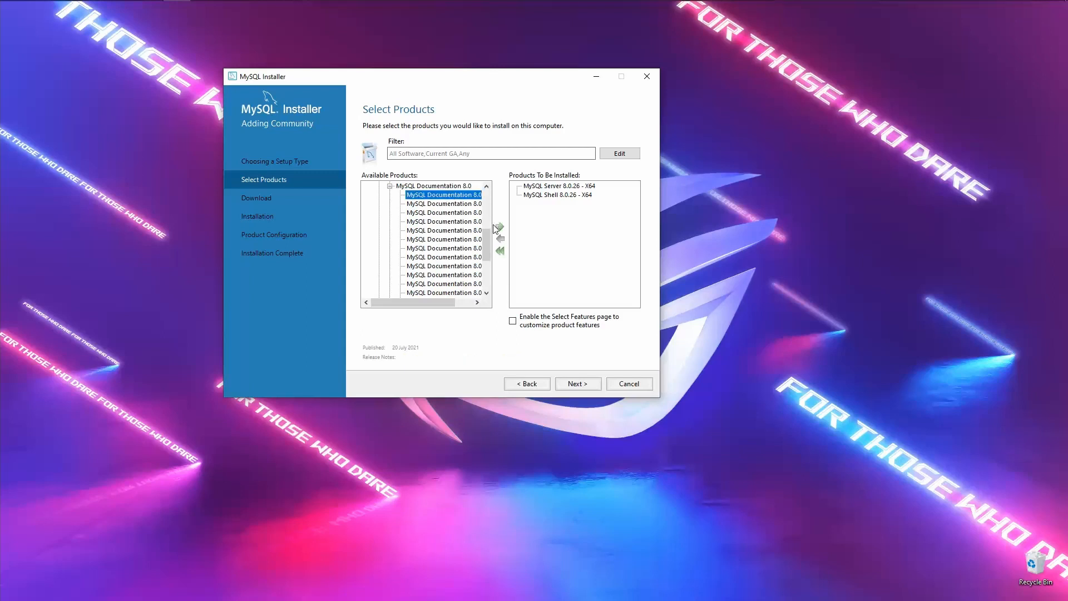
pyautogui.click(500, 228)
pyautogui.click(390, 186)
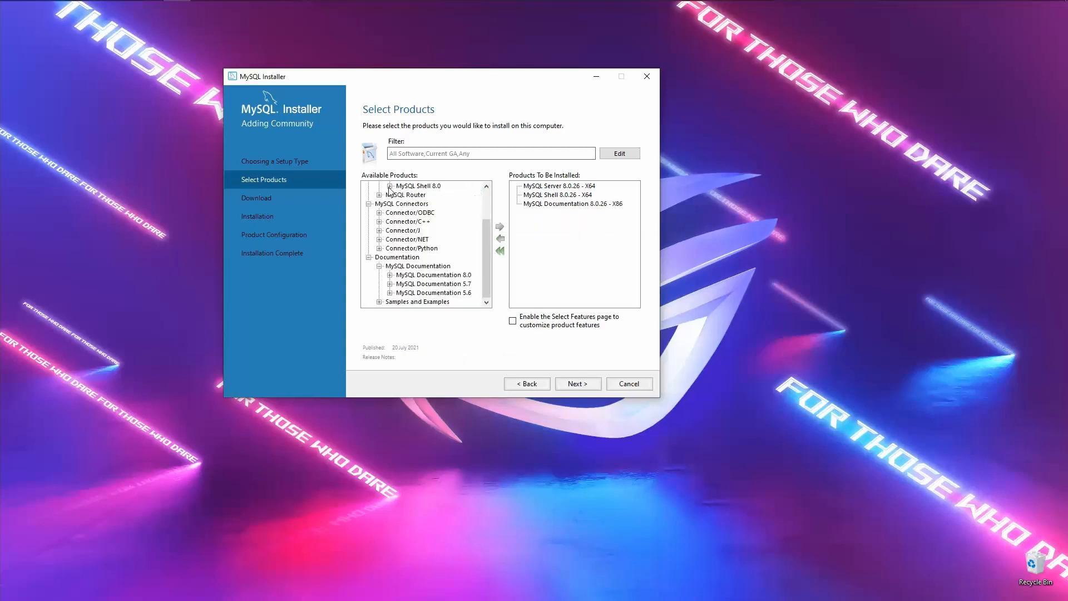
pyautogui.click(379, 302)
pyautogui.click(391, 284)
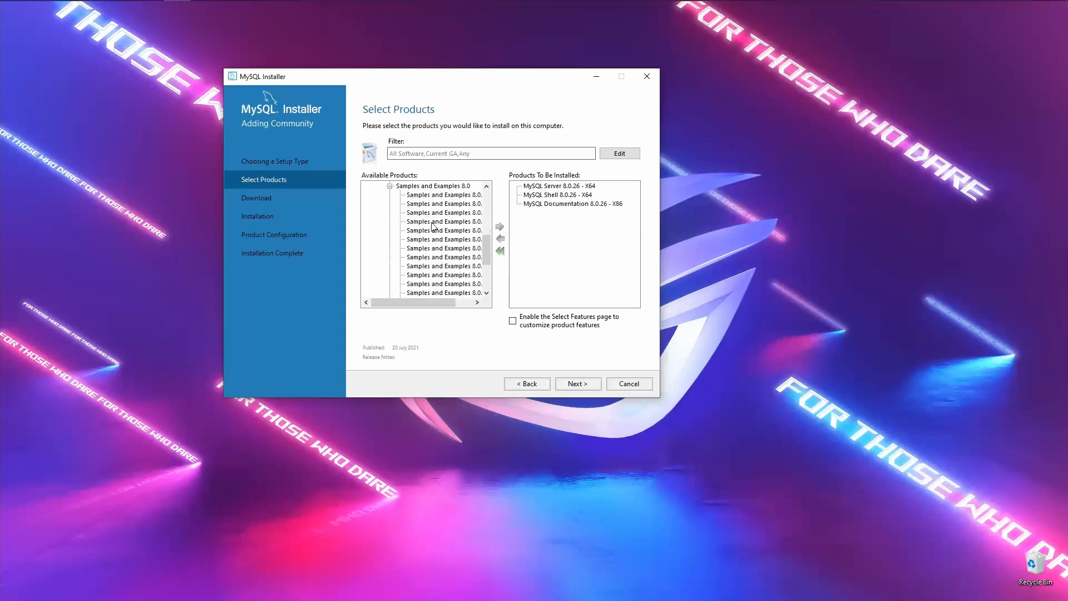
pyautogui.click(429, 196)
pyautogui.click(499, 227)
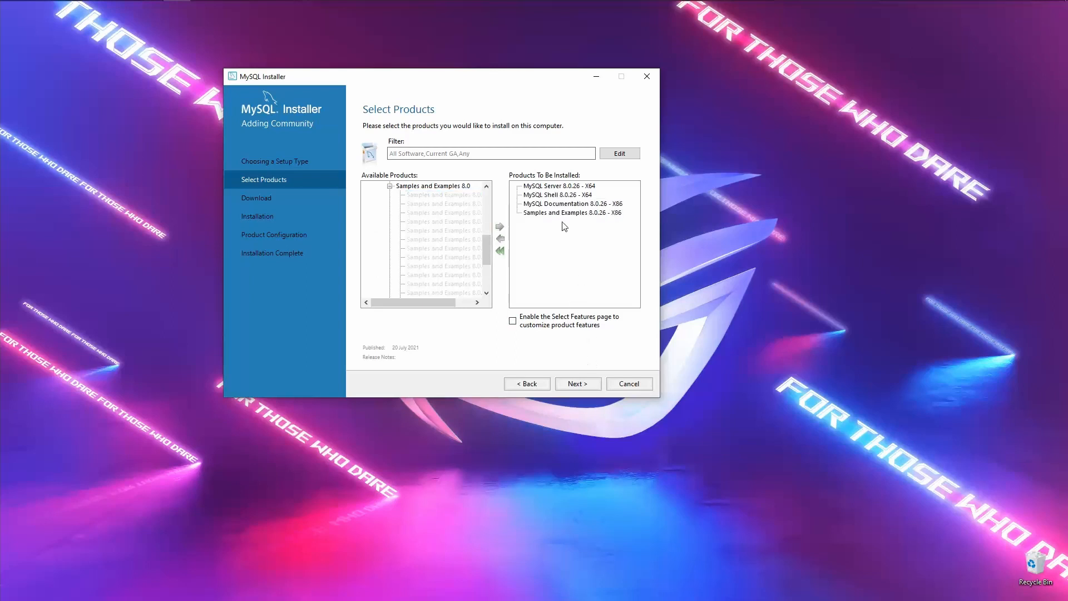
pyautogui.click(562, 206)
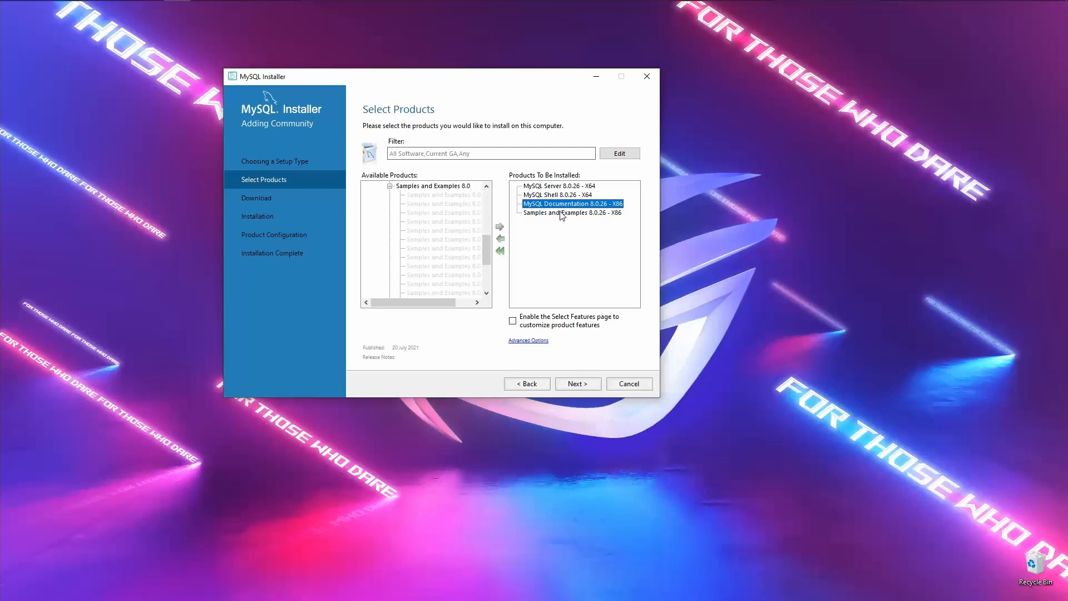
pyautogui.click(559, 214)
pyautogui.click(558, 204)
pyautogui.click(500, 238)
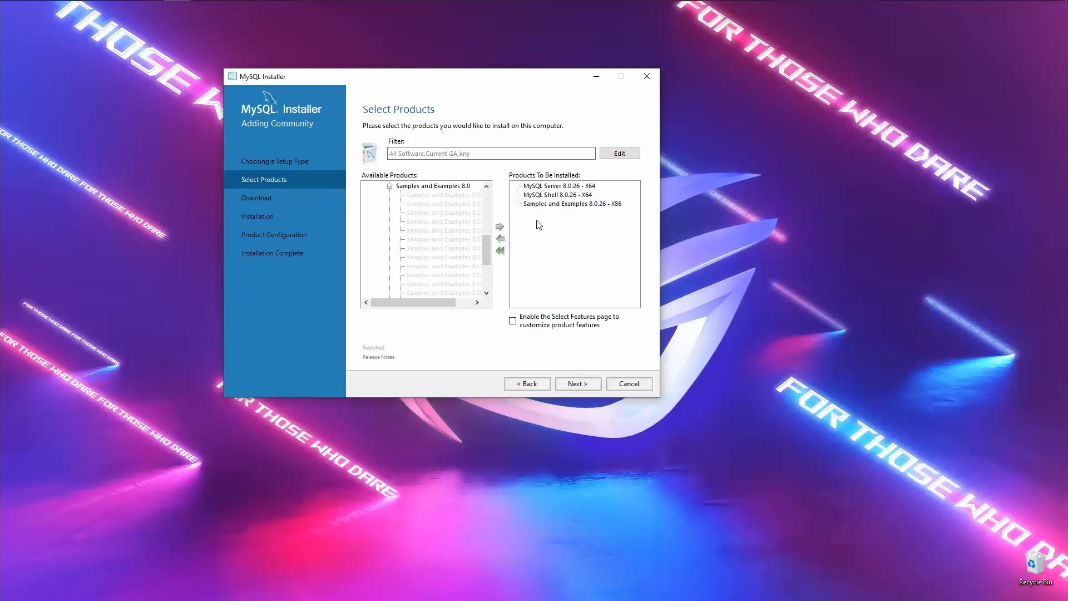
pyautogui.click(539, 205)
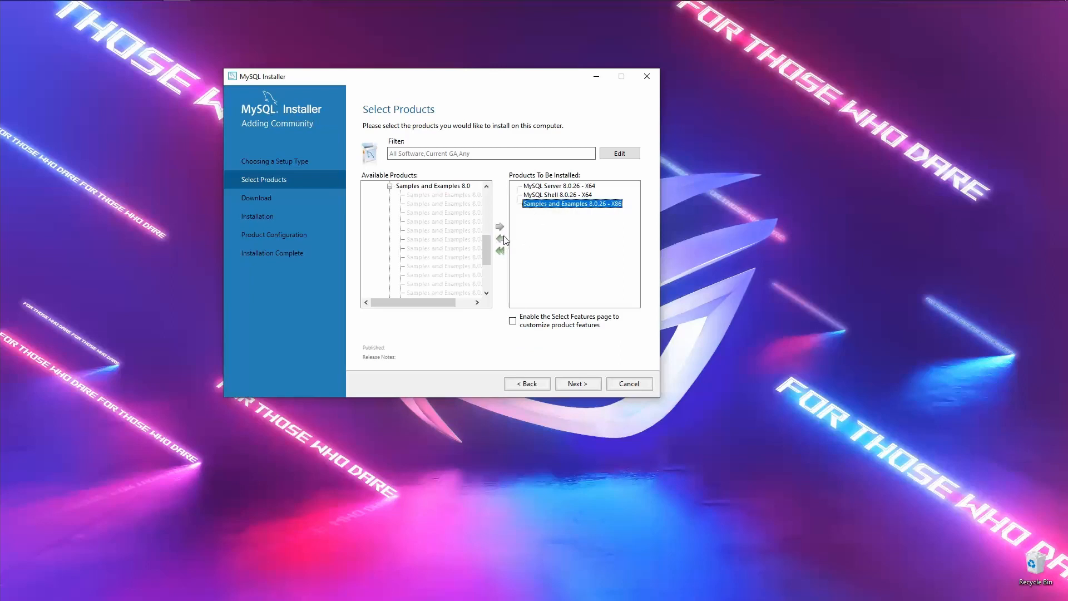
pyautogui.click(555, 203)
pyautogui.click(500, 239)
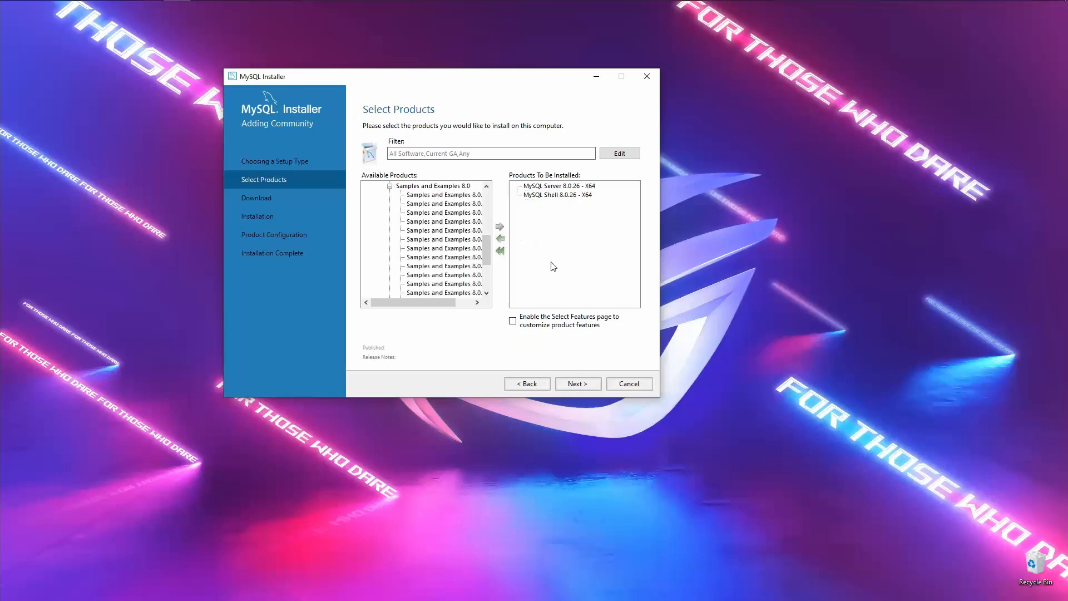
# - Execute the download of MySQL Server 8.0.26 and MySQL Shell 8.0.26, watching the detailed log
pyautogui.click(579, 385)
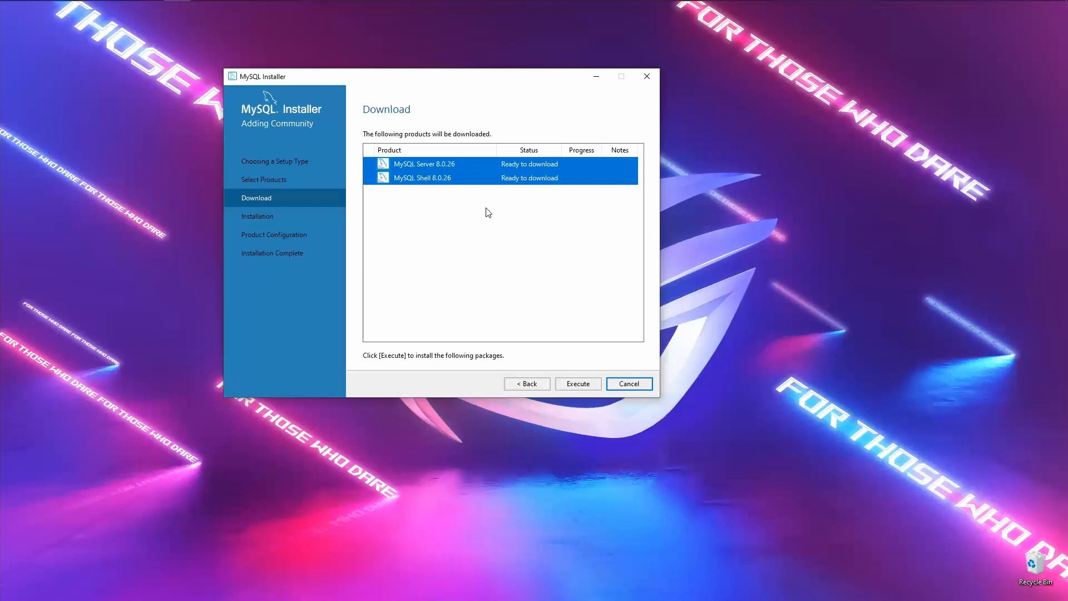
pyautogui.click(583, 385)
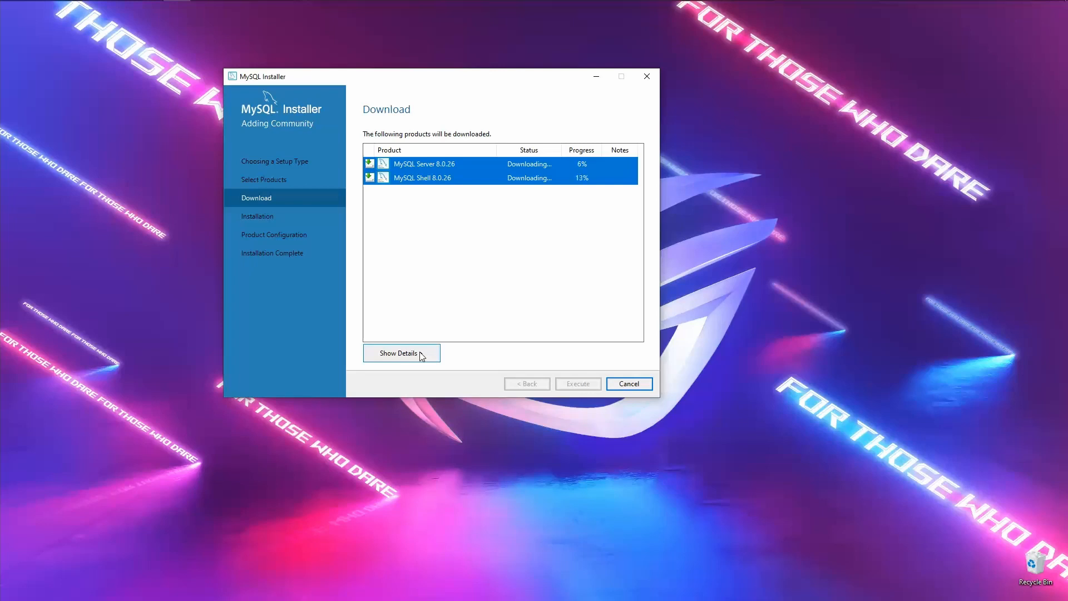
pyautogui.click(421, 356)
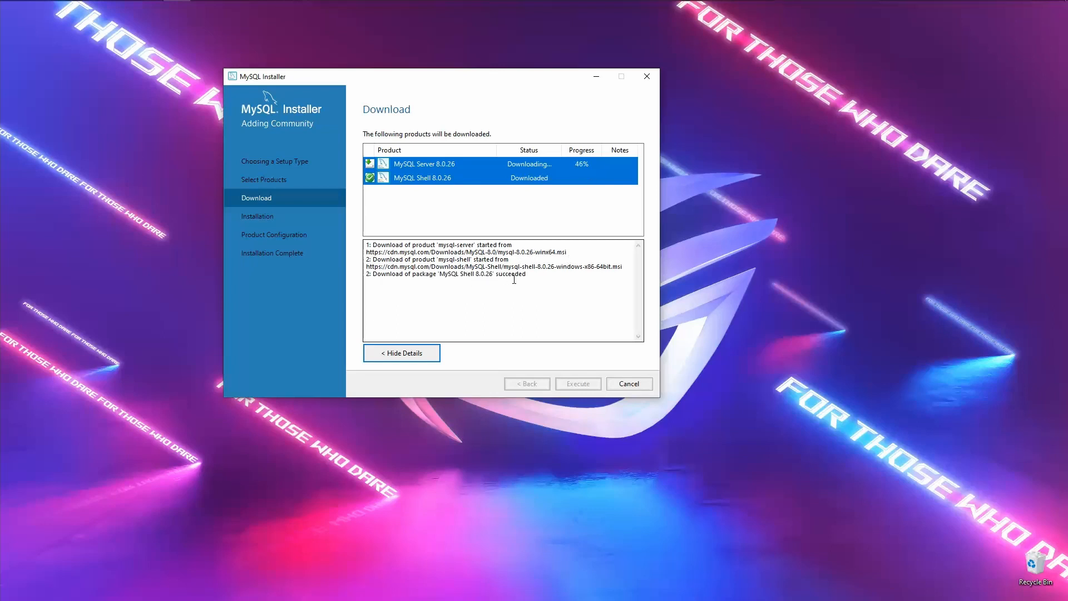
pyautogui.moveTo(527, 277); pyautogui.dragTo(374, 278)
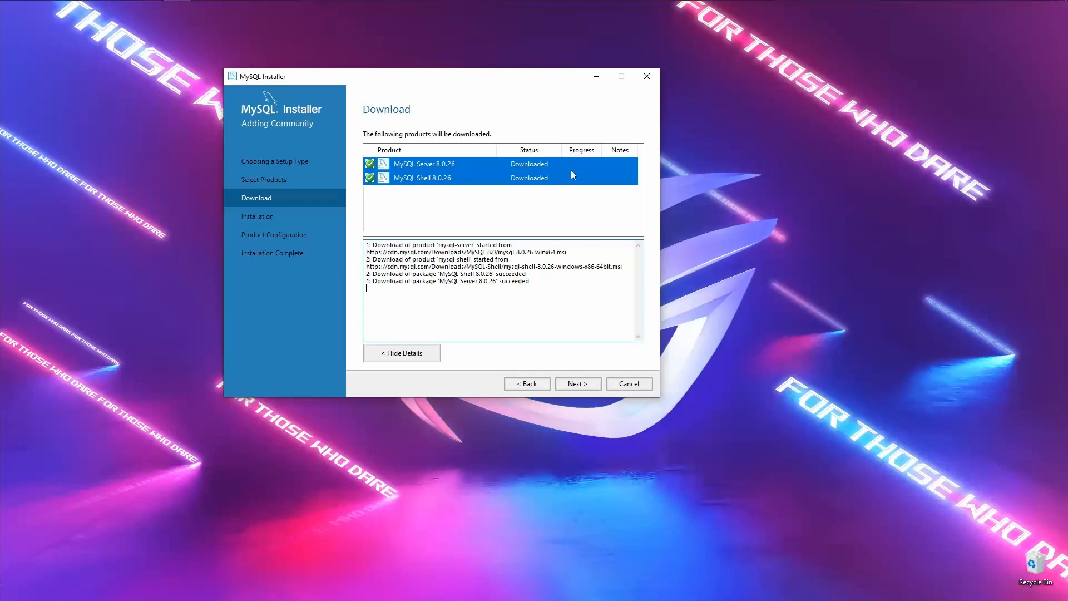
# - Execute installation of MySQL Server 8.0.26 and MySQL Shell 8.0.26 with details shown
pyautogui.click(578, 383)
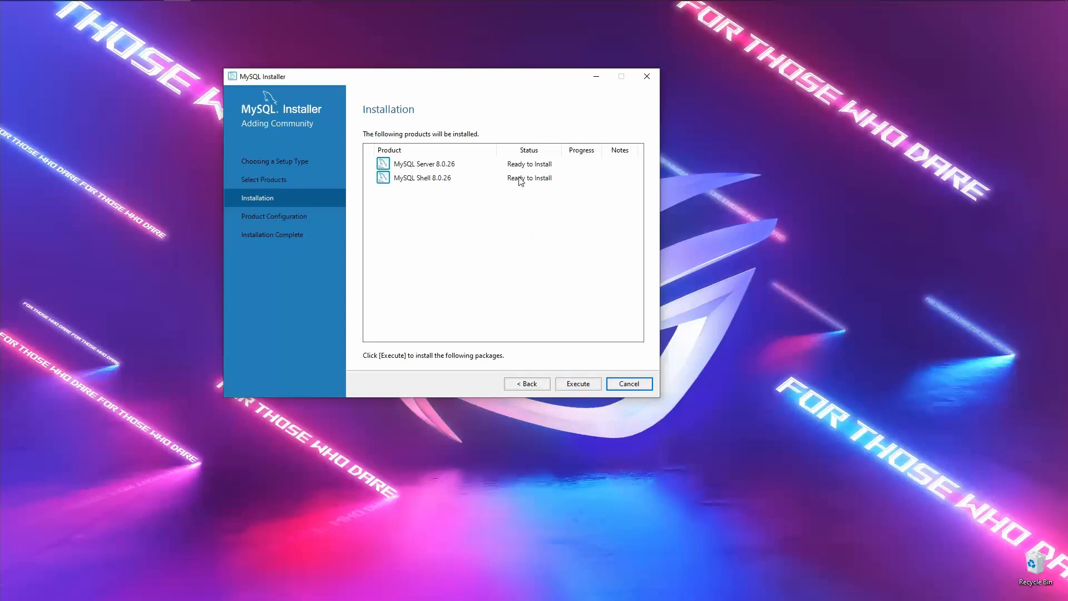
pyautogui.click(580, 383)
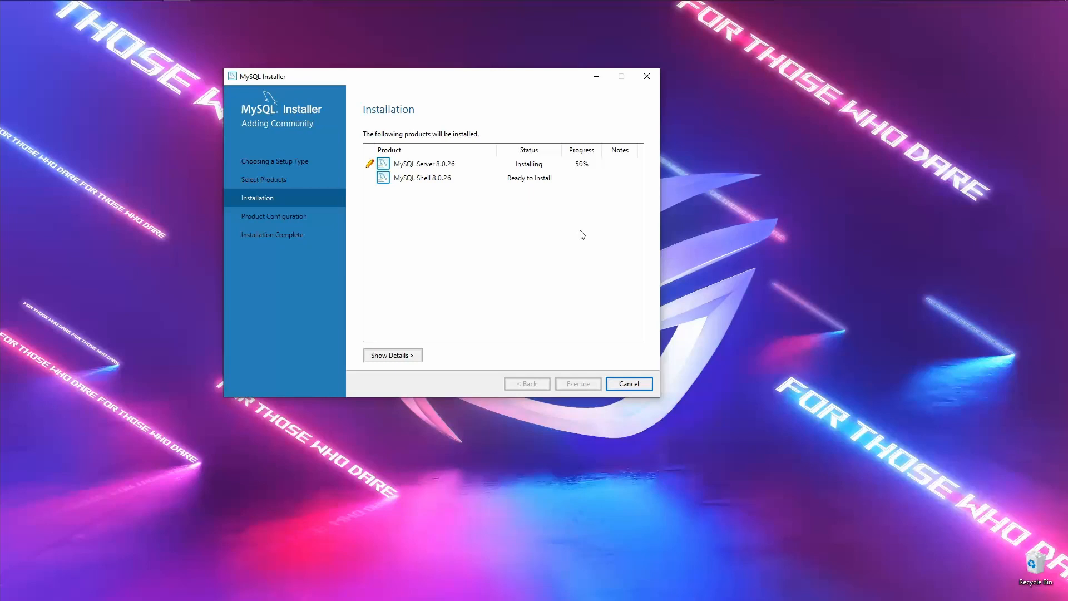
pyautogui.click(414, 355)
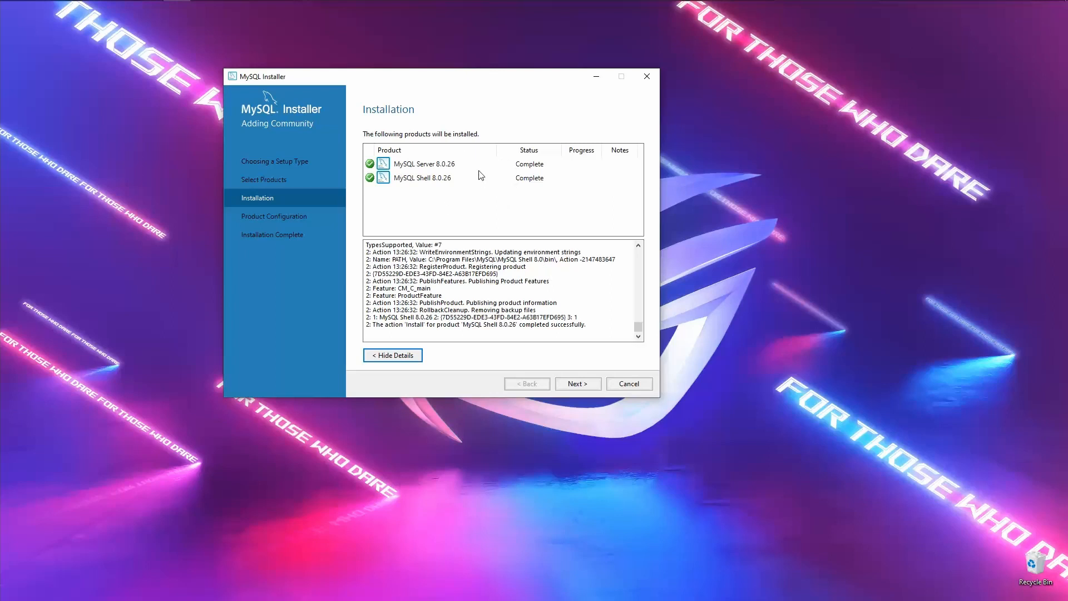
# - Advance through Product Configuration to MySQL Server 8.0.26's Type and Networking page
pyautogui.click(586, 384)
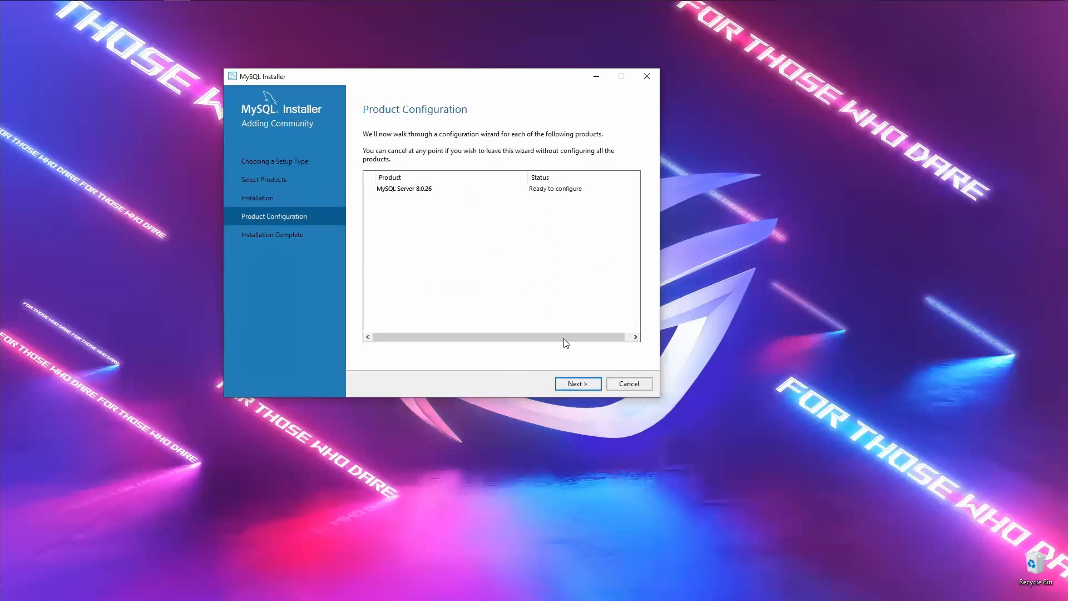
pyautogui.click(582, 384)
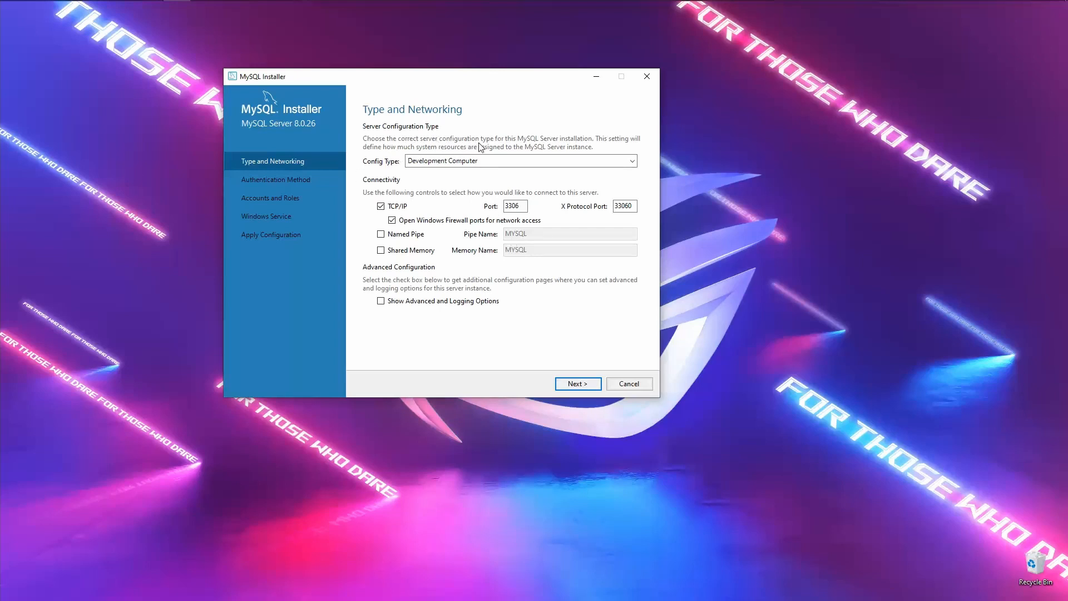
# - Keep Config Type as Development Computer on port 3306 and continue to Authentication Method
pyautogui.click(491, 161)
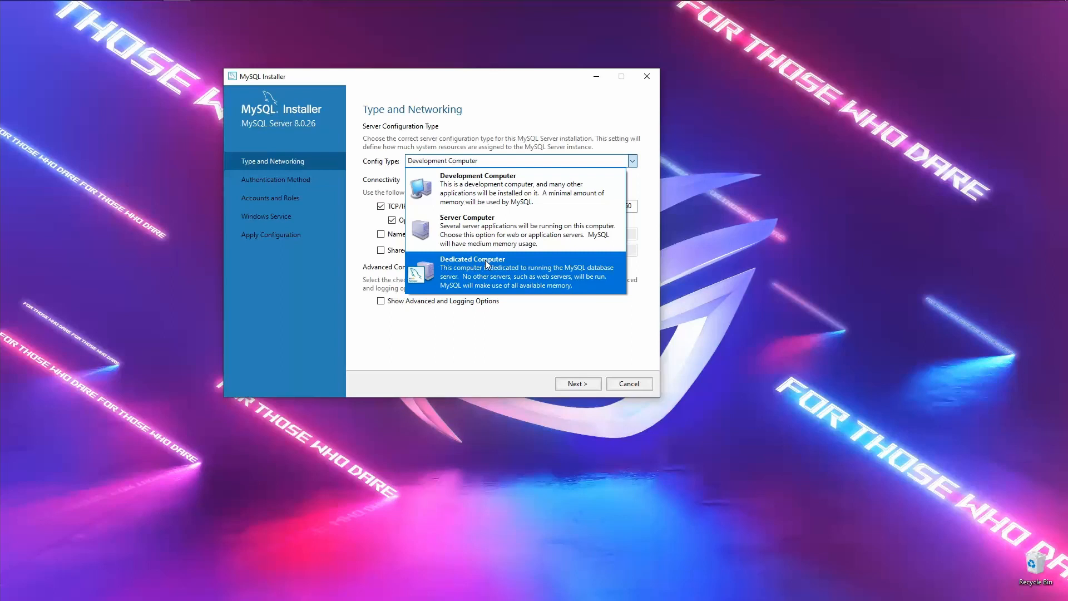
pyautogui.click(482, 184)
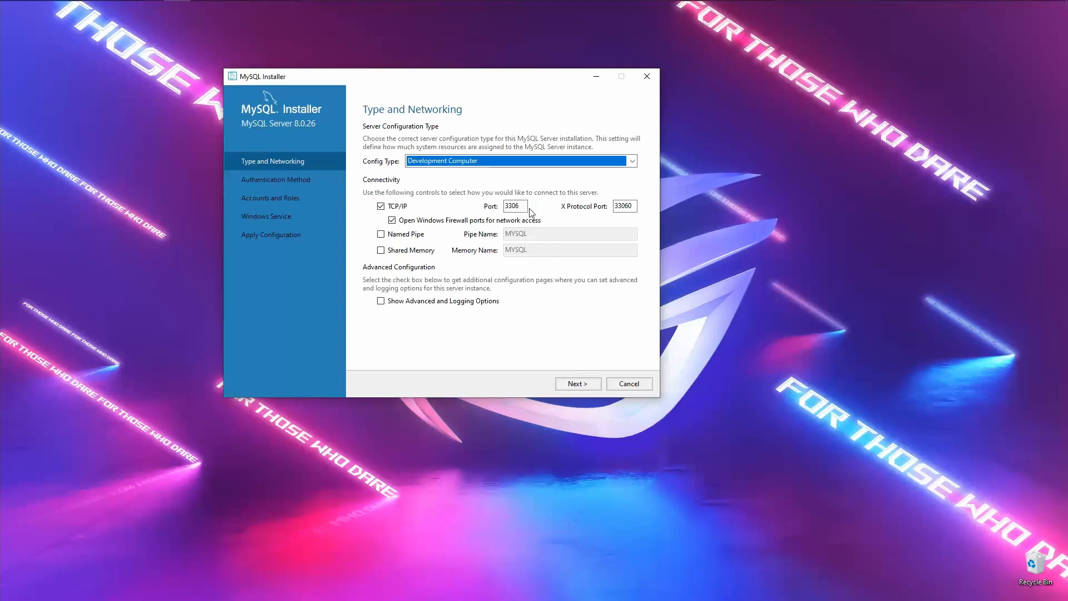
pyautogui.click(587, 383)
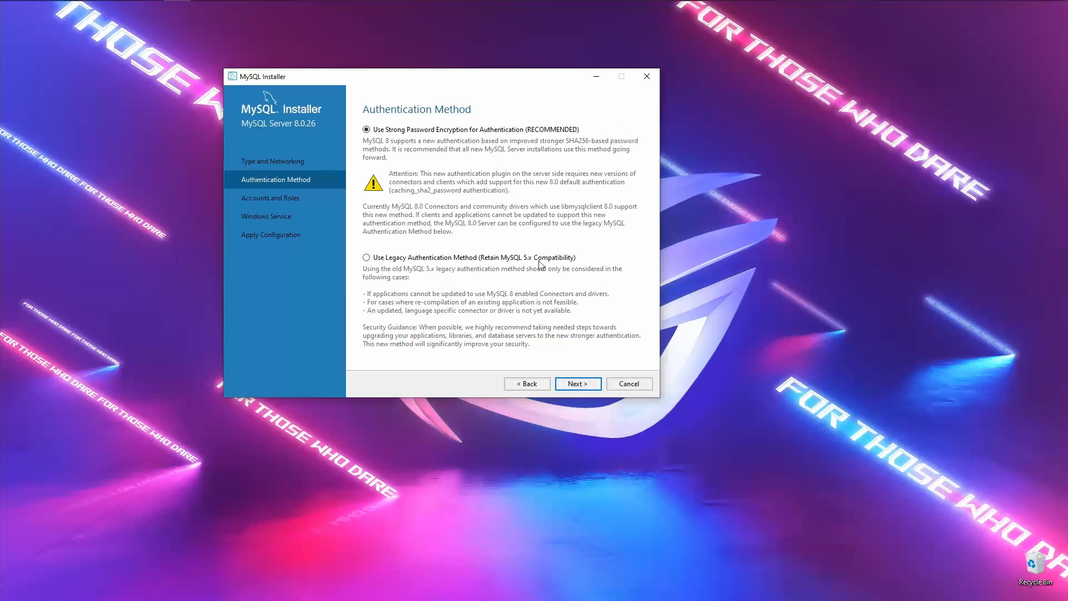
# - On Accounts and Roles, enter the root account password and repeat it in Repeat Password
pyautogui.click(574, 382)
pyautogui.write('12345')
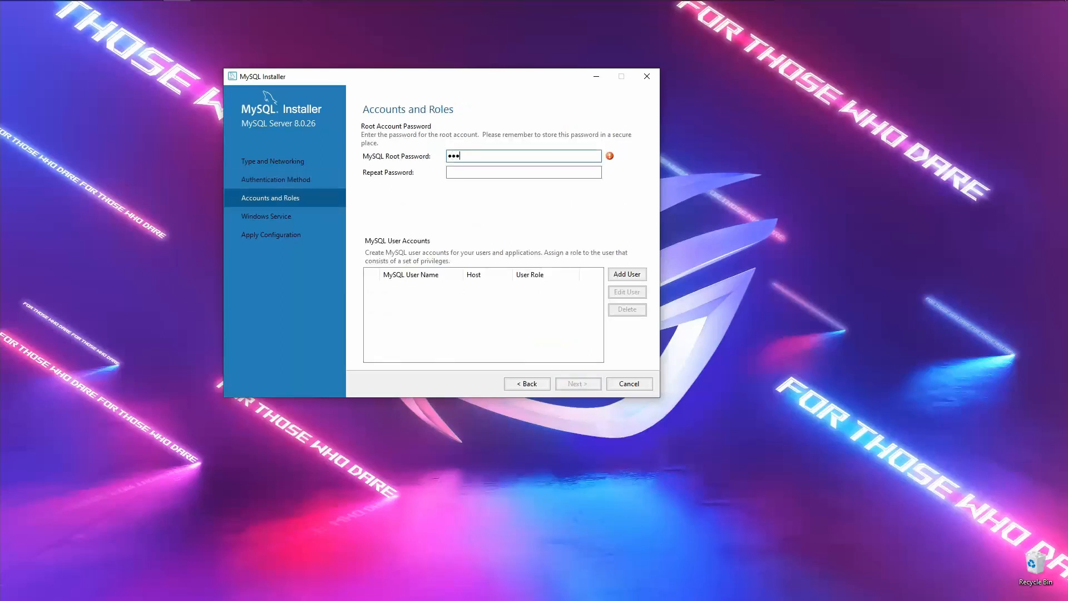
pyautogui.press('Tab')
pyautogui.write('12345')
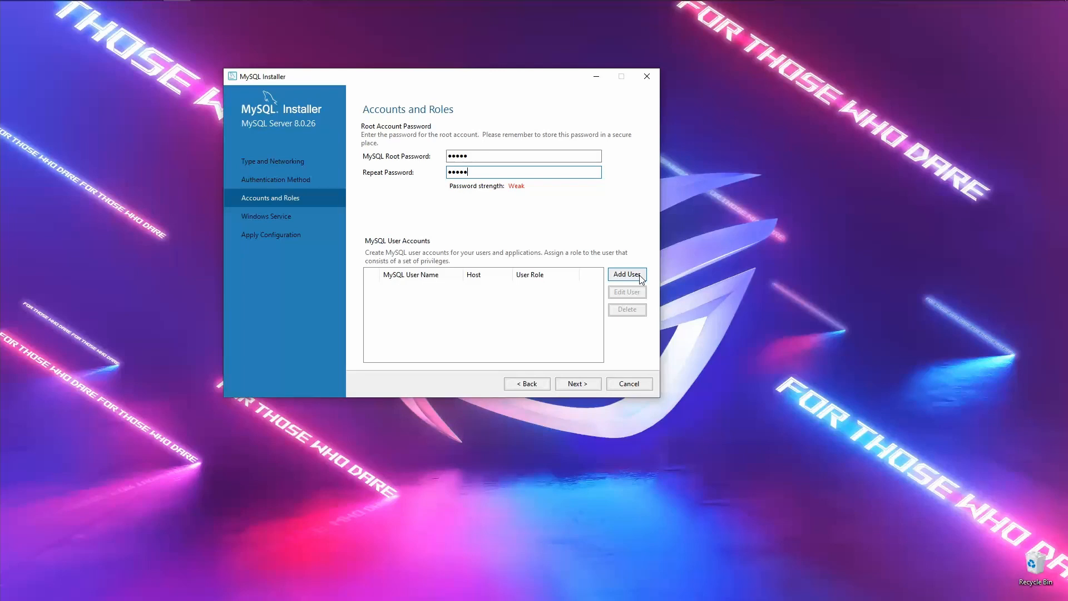
# - Try a localhost Security Admin user, cancel it, and continue to the Windows Service page
pyautogui.click(640, 277)
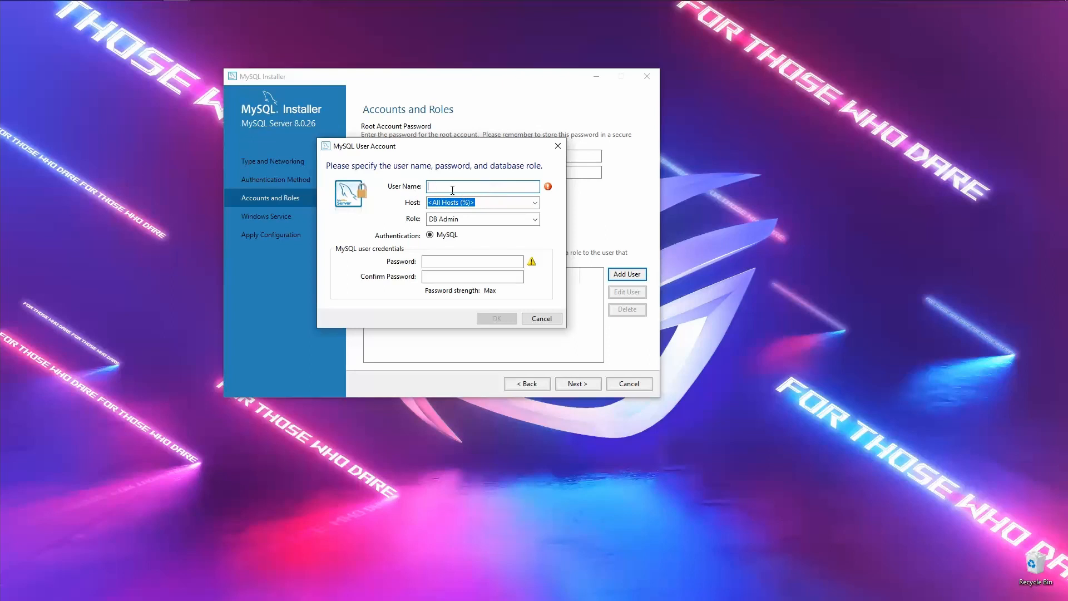
pyautogui.click(490, 204)
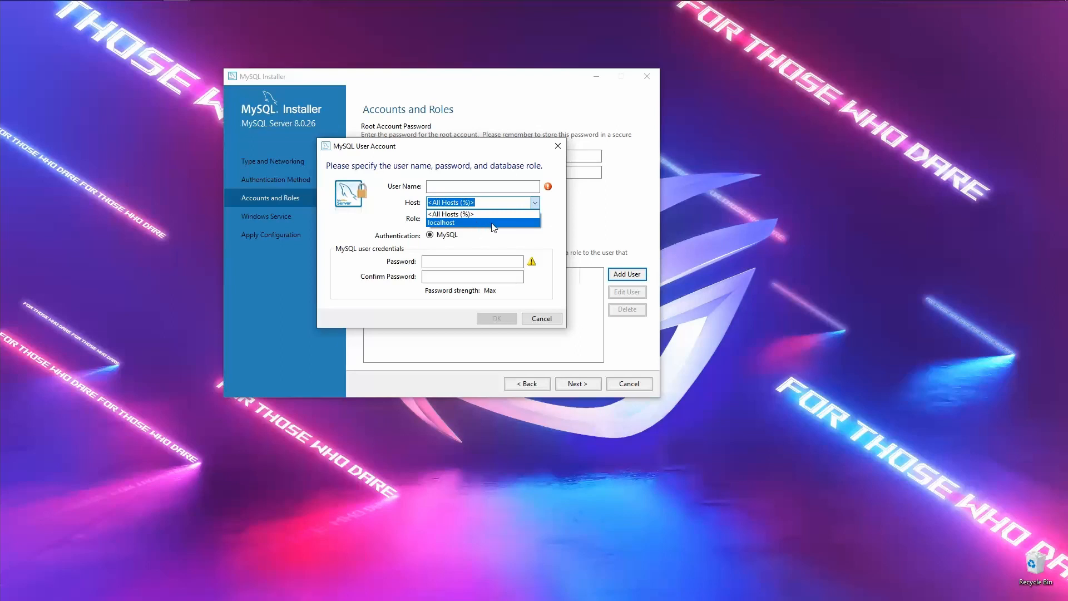
pyautogui.click(492, 222)
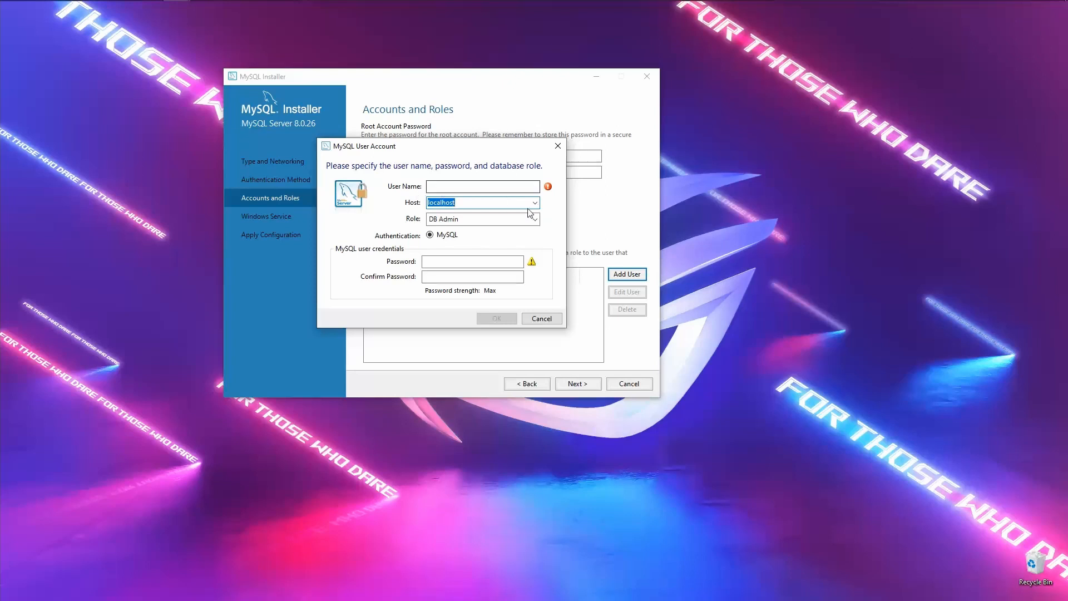
pyautogui.click(534, 218)
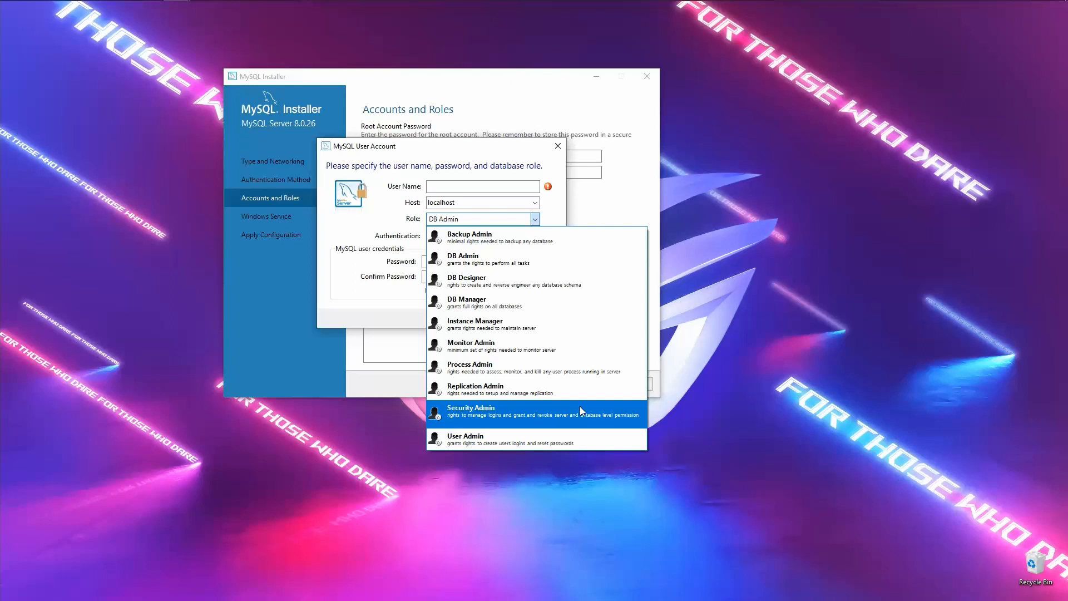
pyautogui.click(538, 410)
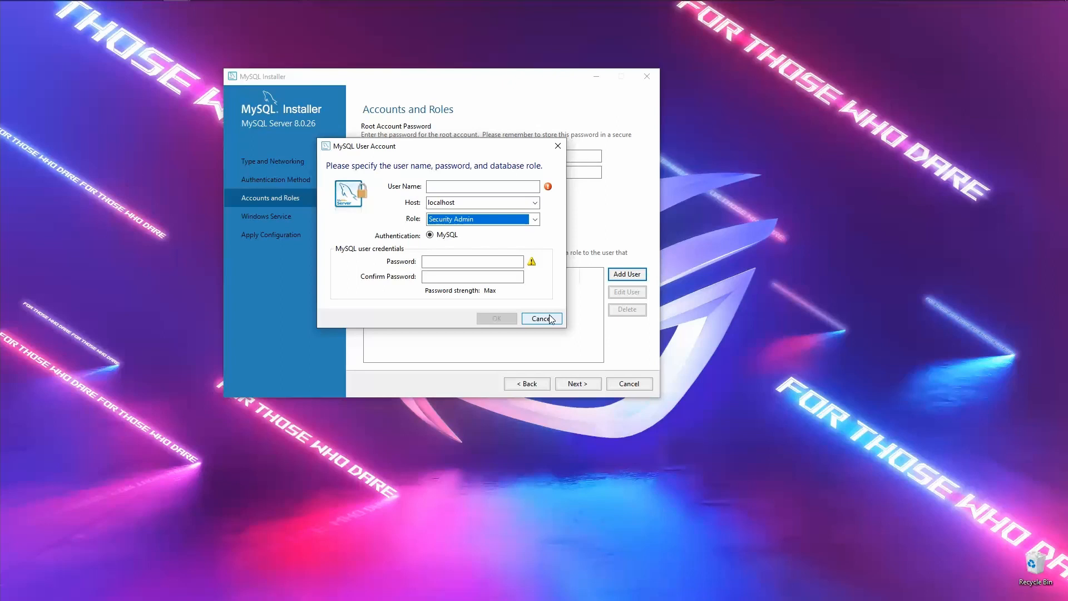
pyautogui.click(550, 318)
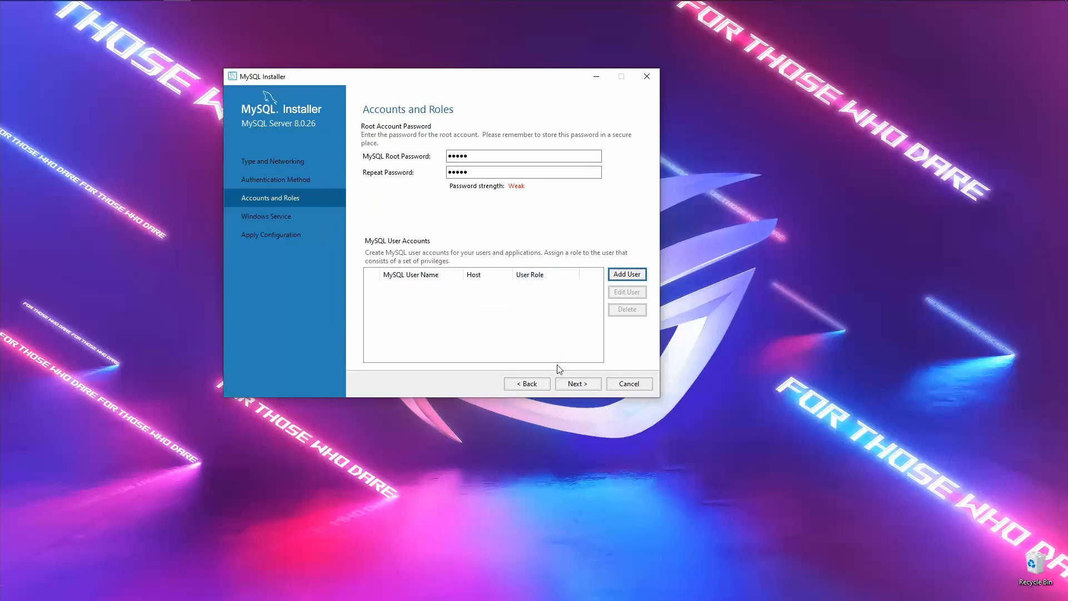
pyautogui.click(576, 383)
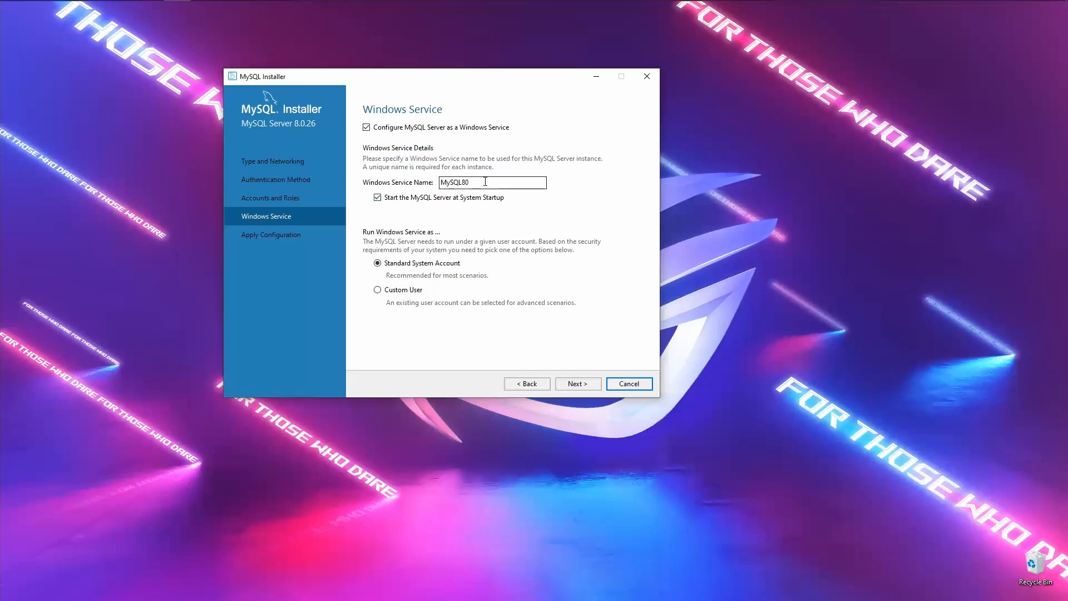
# - Keep service name MySQL80 starting at system startup and continue to Apply Configuration
pyautogui.click(468, 186)
pyautogui.moveTo(474, 184); pyautogui.dragTo(428, 184)
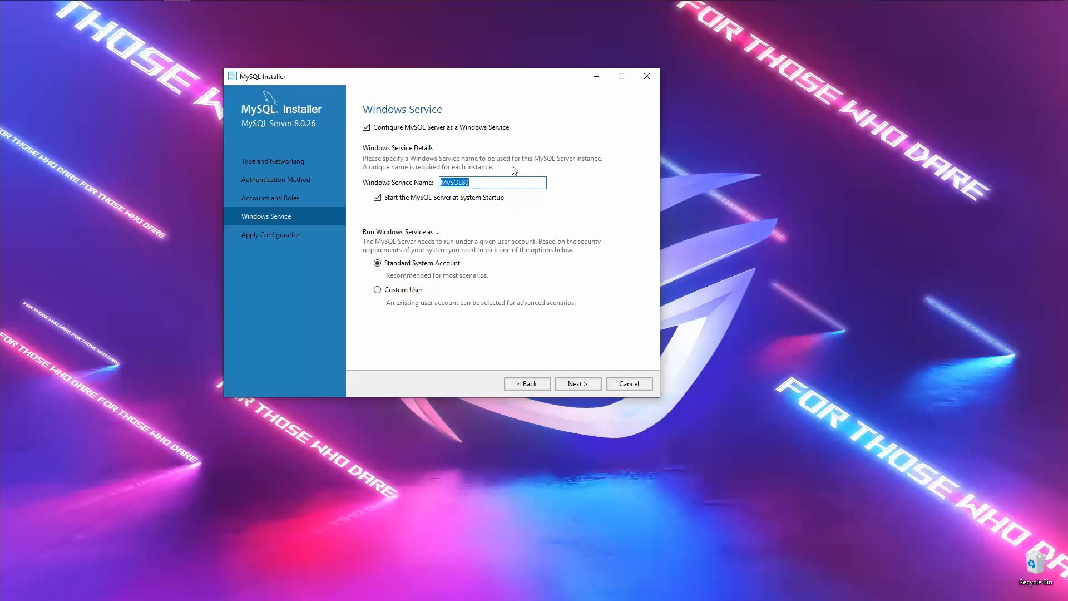
pyautogui.click(477, 186)
pyautogui.click(580, 384)
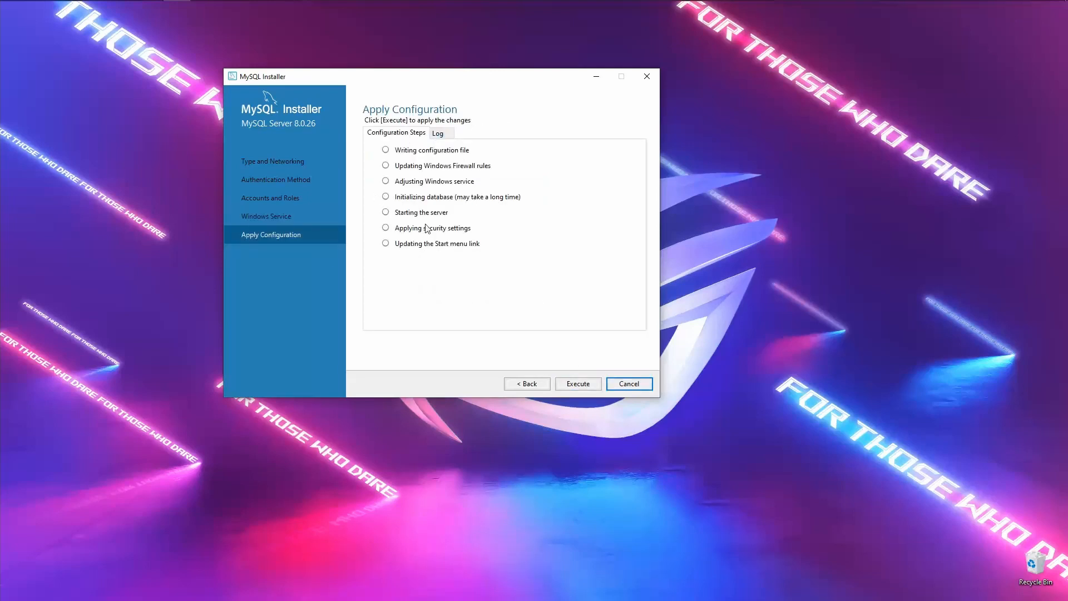
# - Execute the seven configuration steps, watching the Log tab, and confirm all are checked
pyautogui.click(438, 134)
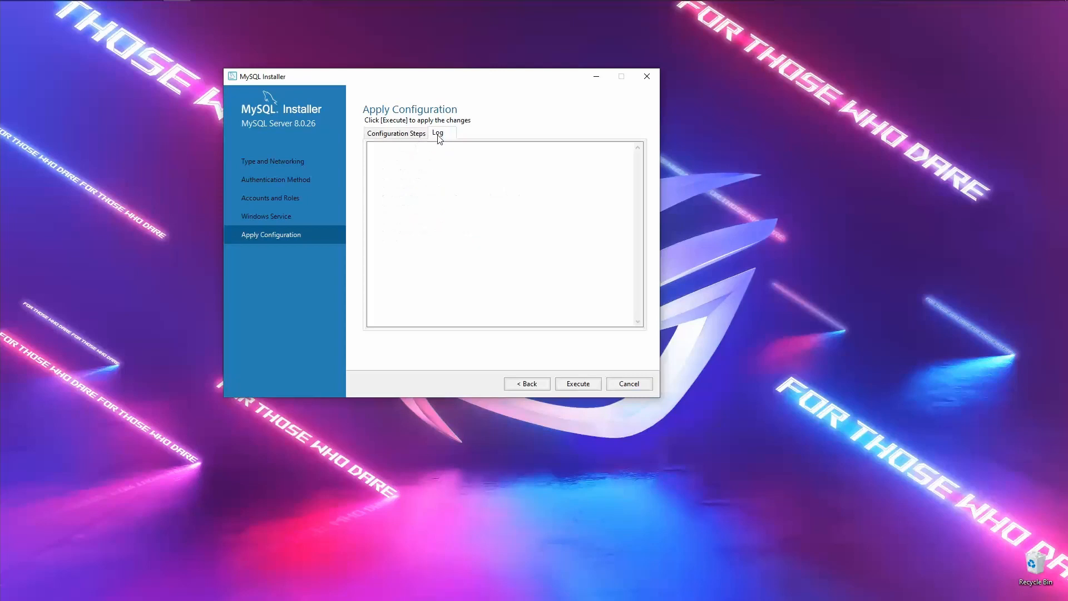
pyautogui.click(404, 134)
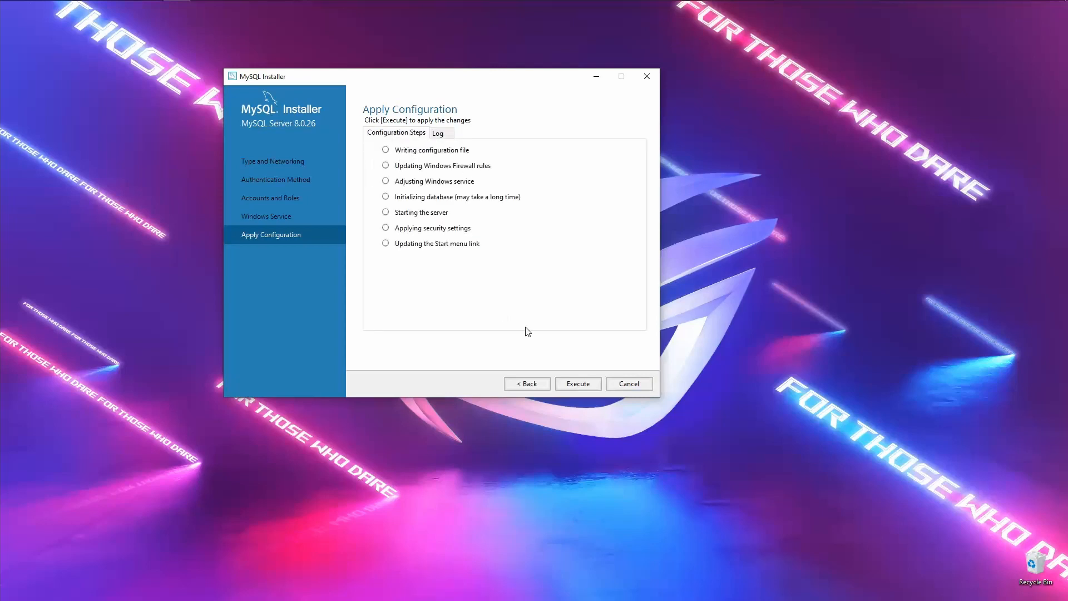
pyautogui.click(579, 384)
pyautogui.click(451, 136)
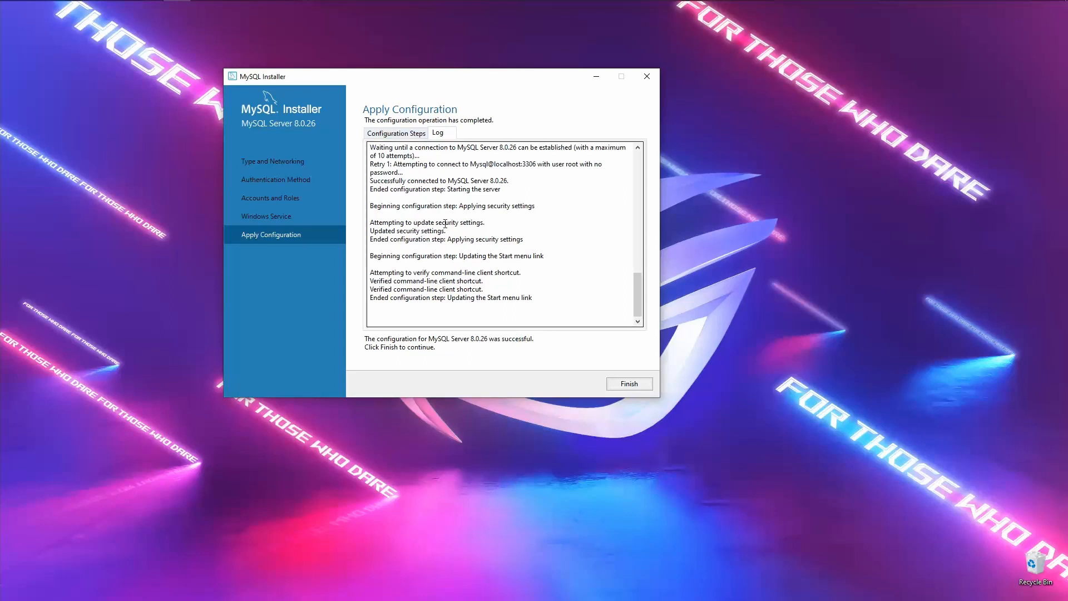
pyautogui.click(396, 133)
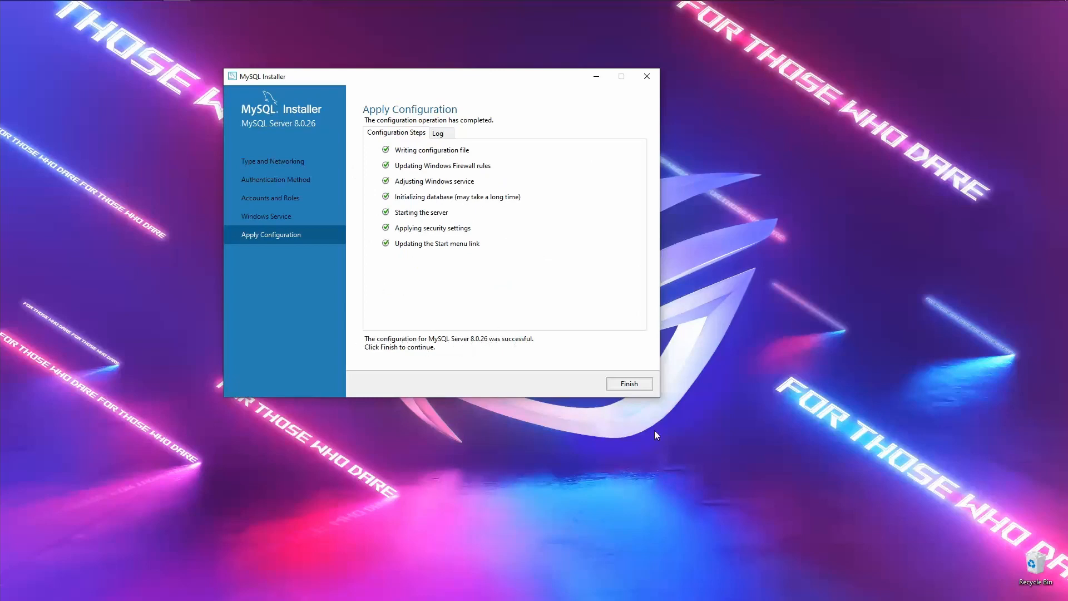
# - Finish the installer with 'Start MySQL Shell after setup' unchecked
pyautogui.click(630, 384)
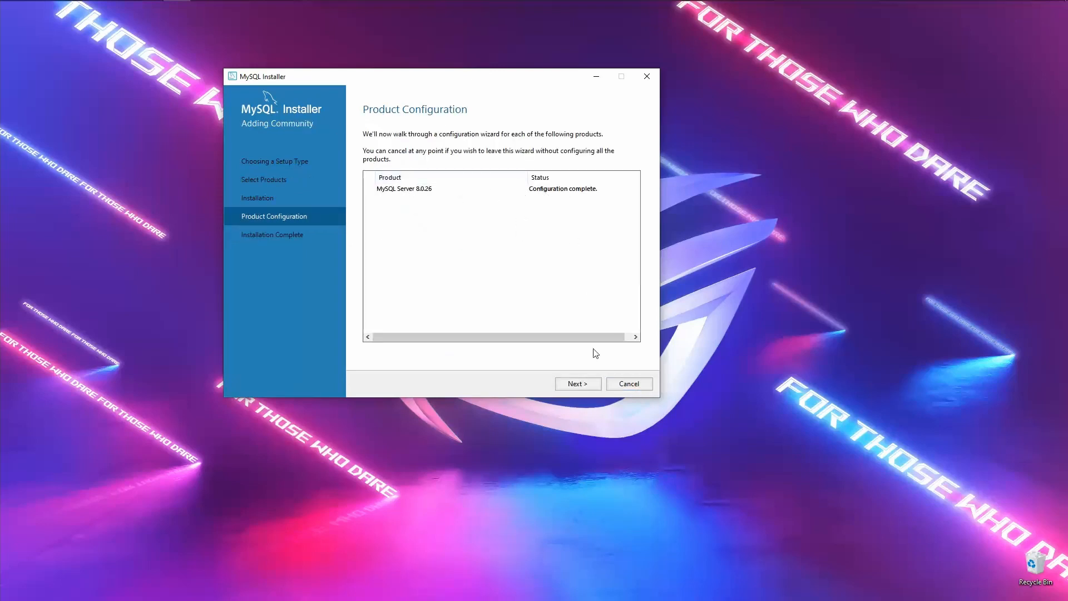
pyautogui.click(594, 384)
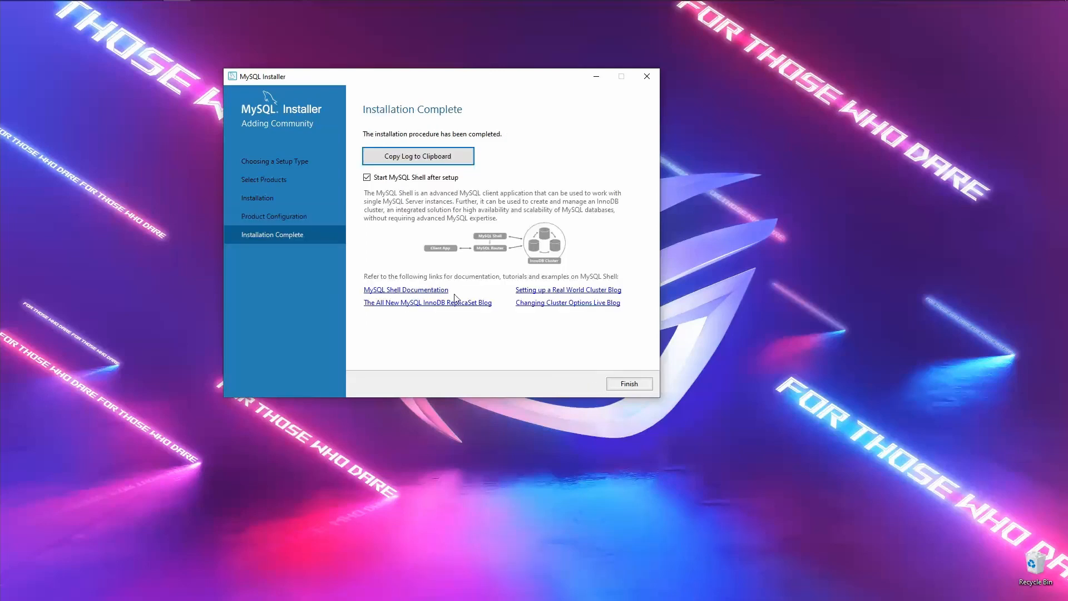
pyautogui.click(392, 177)
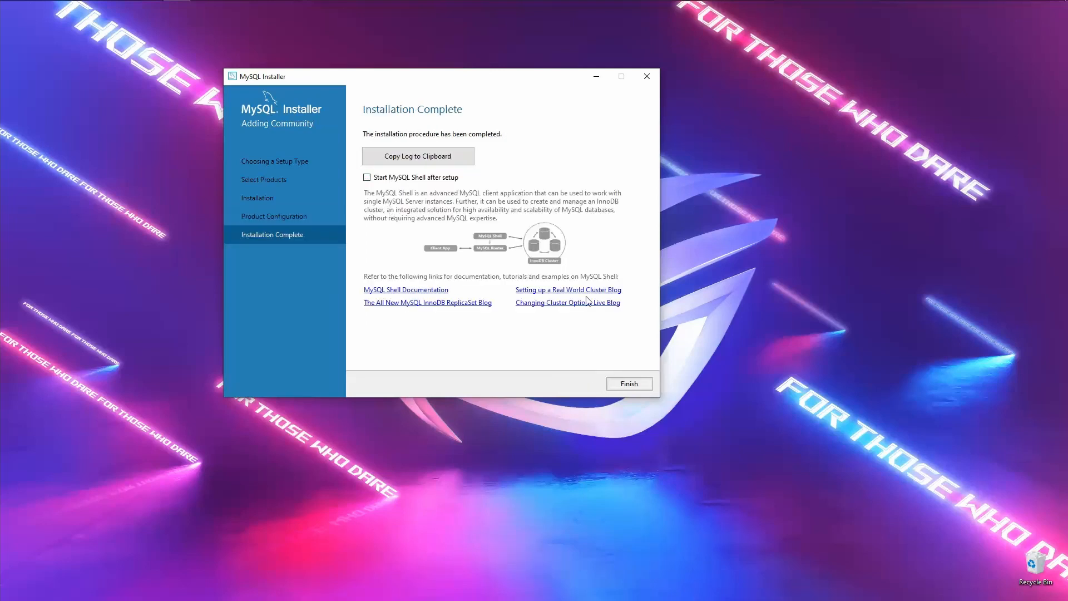
pyautogui.click(630, 385)
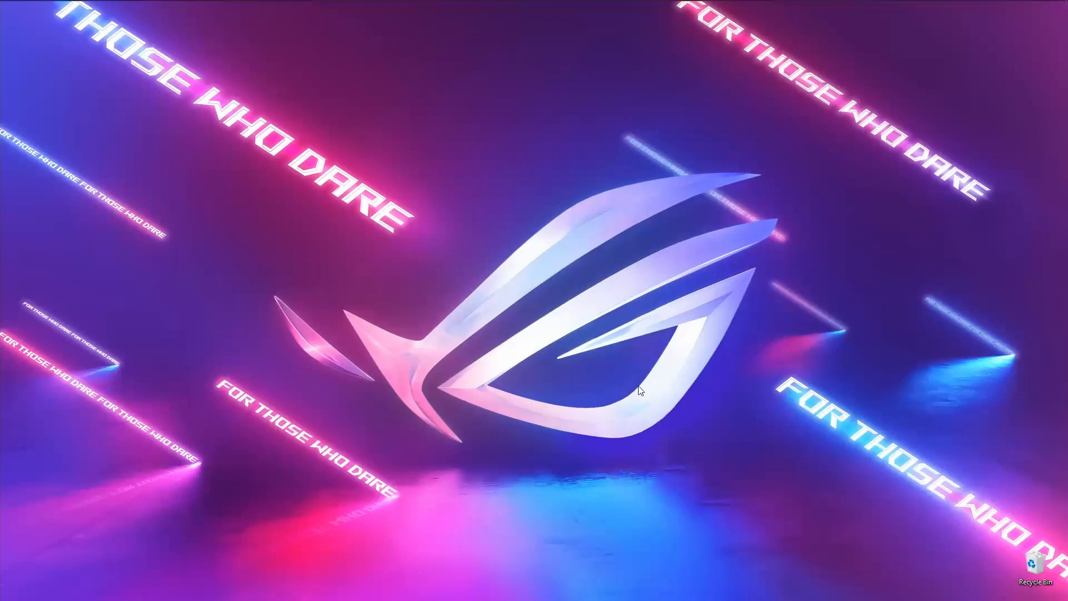
pyautogui.moveTo(282, 1)
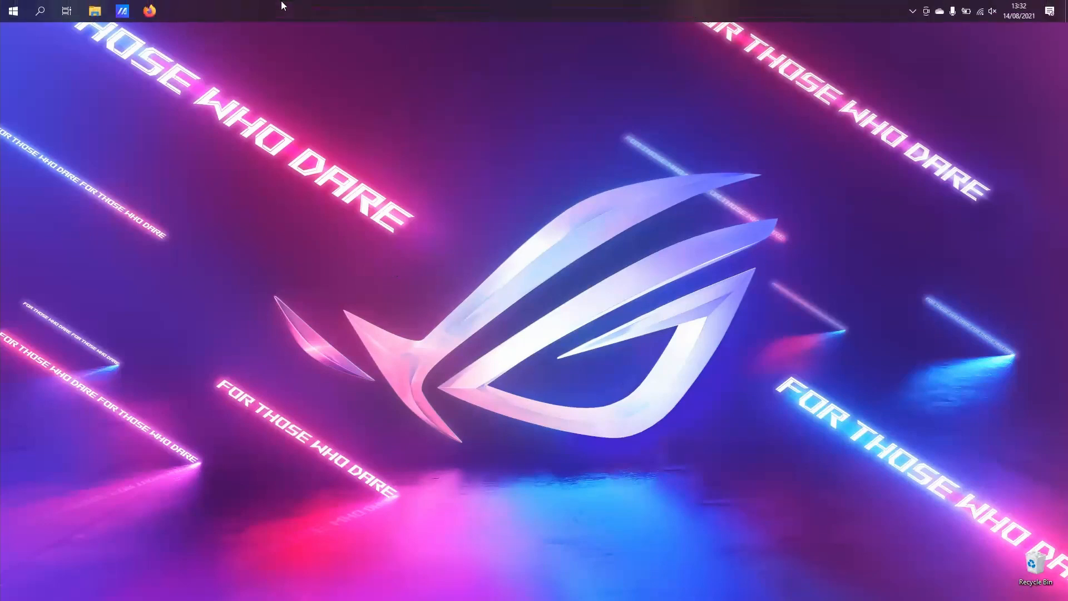
# - Launch MySQL 8.0 Command Line Client from Start and log in with the root password
pyautogui.click(14, 12)
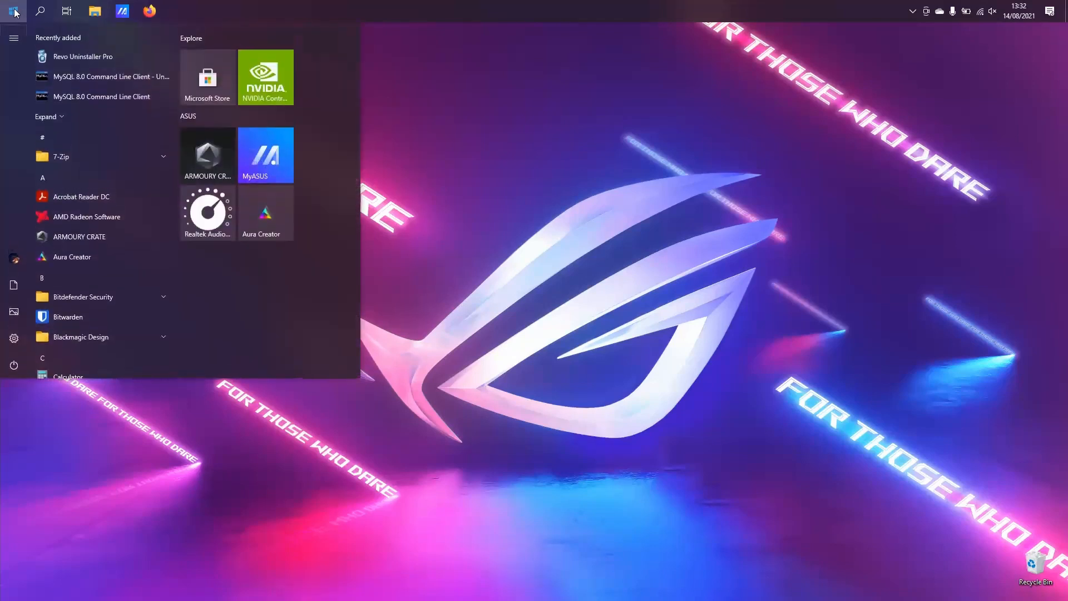
pyautogui.click(124, 96)
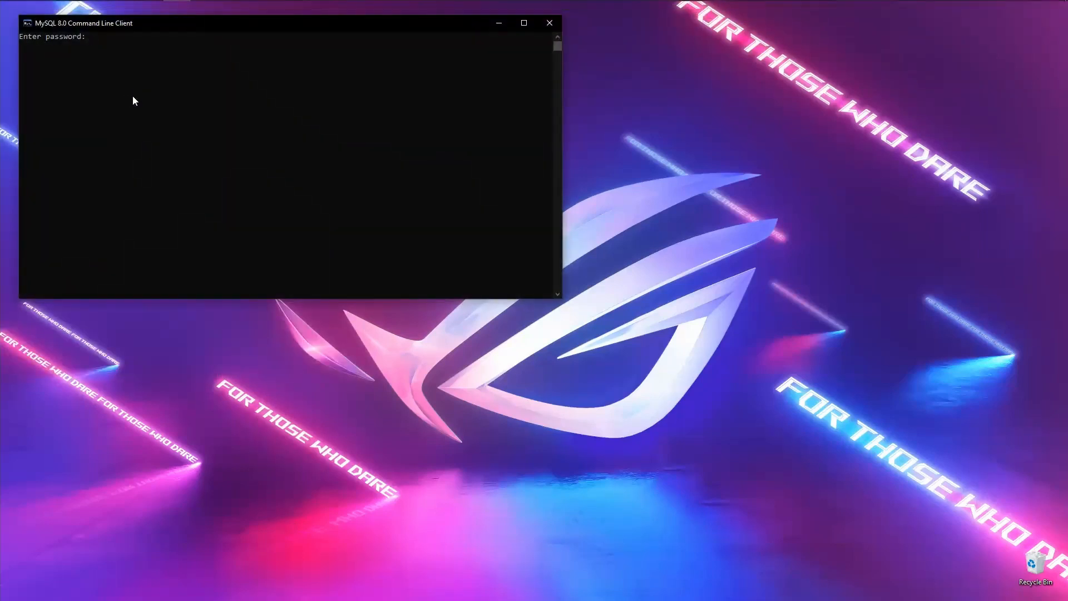
pyautogui.write('*****')
pyautogui.press('Return')
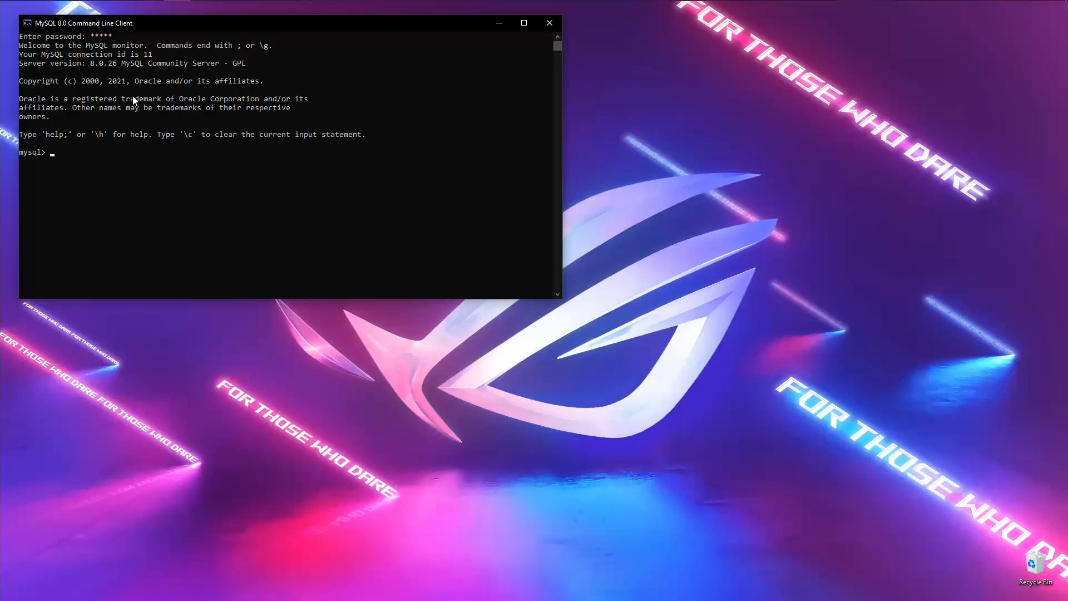
# - Run select 'HELLO WORLD';, fixing the stray asterisk after the syntax error
pyautogui.write("select * 'HELLO WORLD';")
pyautogui.press('Return')
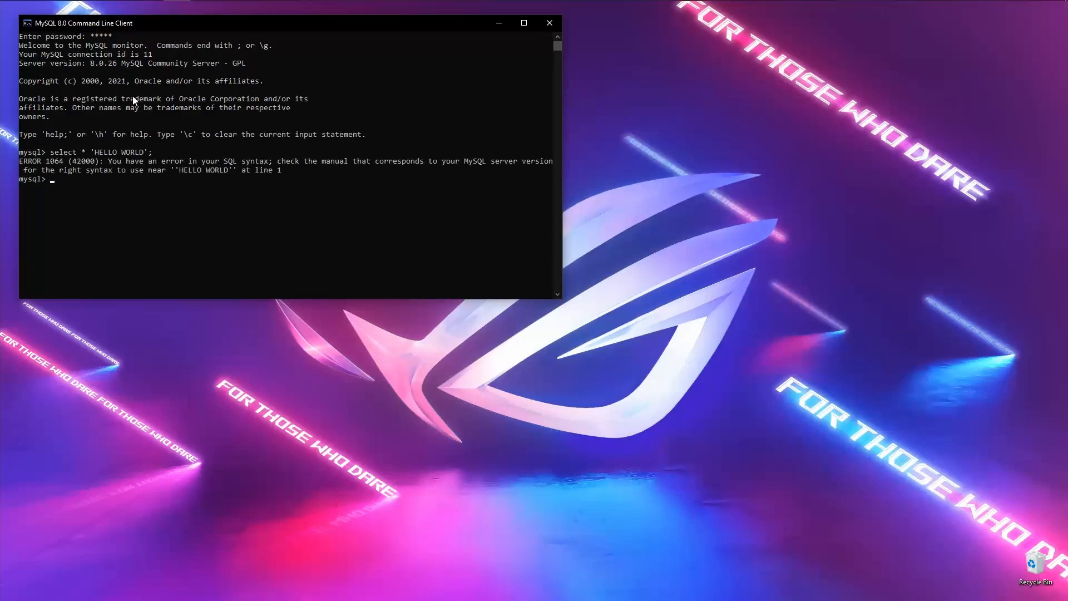
pyautogui.press('Up')
pyautogui.press('Left')
pyautogui.press('Left')
pyautogui.press('Left')
pyautogui.press('Left')
pyautogui.press('Left')
pyautogui.press('Left')
pyautogui.press('BackSpace')
pyautogui.press('BackSpace')
pyautogui.press('Return')
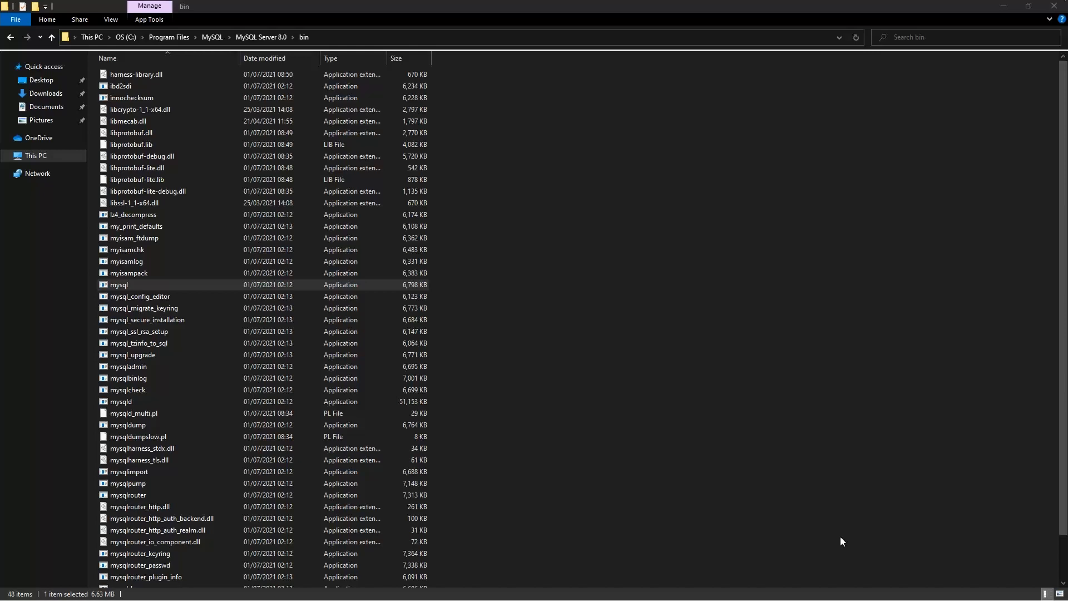
# - Open a new Command Prompt through the Run box with cmd
pyautogui.press('super+r')
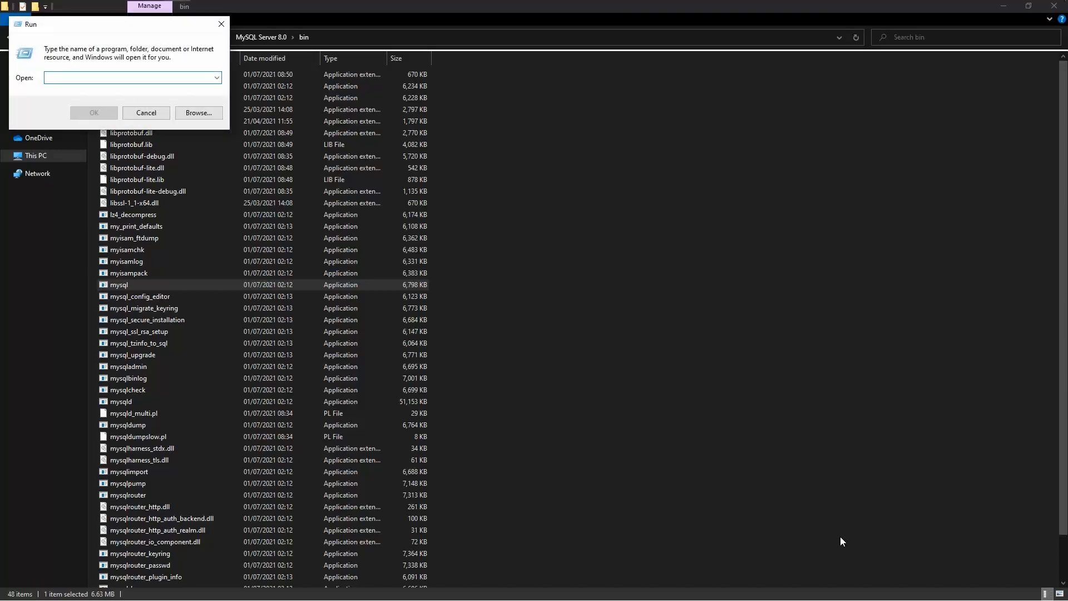
pyautogui.press('Escape')
pyautogui.press('super')
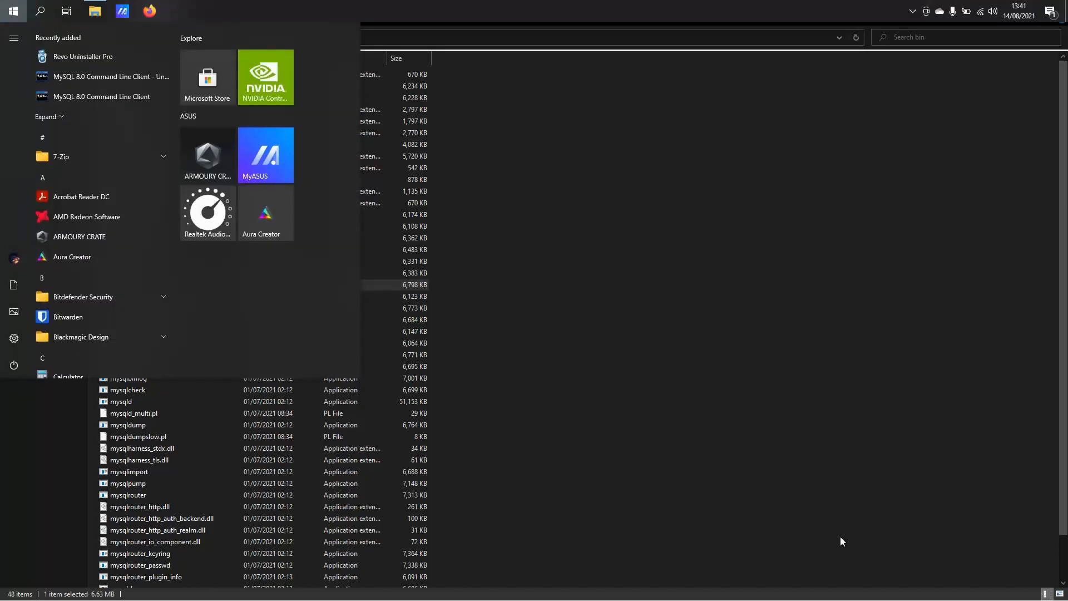
pyautogui.write('run')
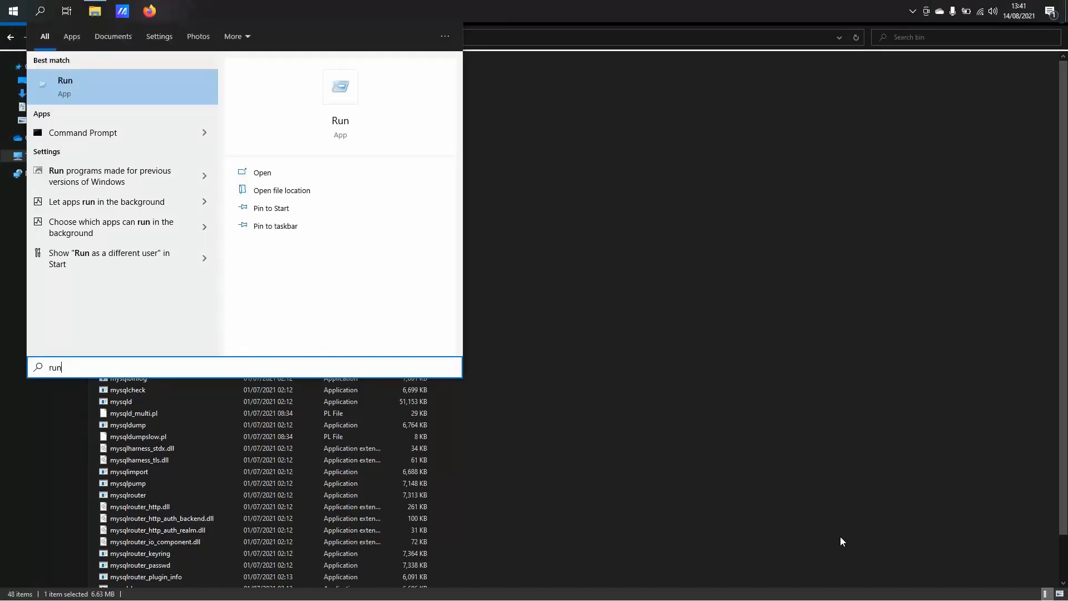
pyautogui.press('Return')
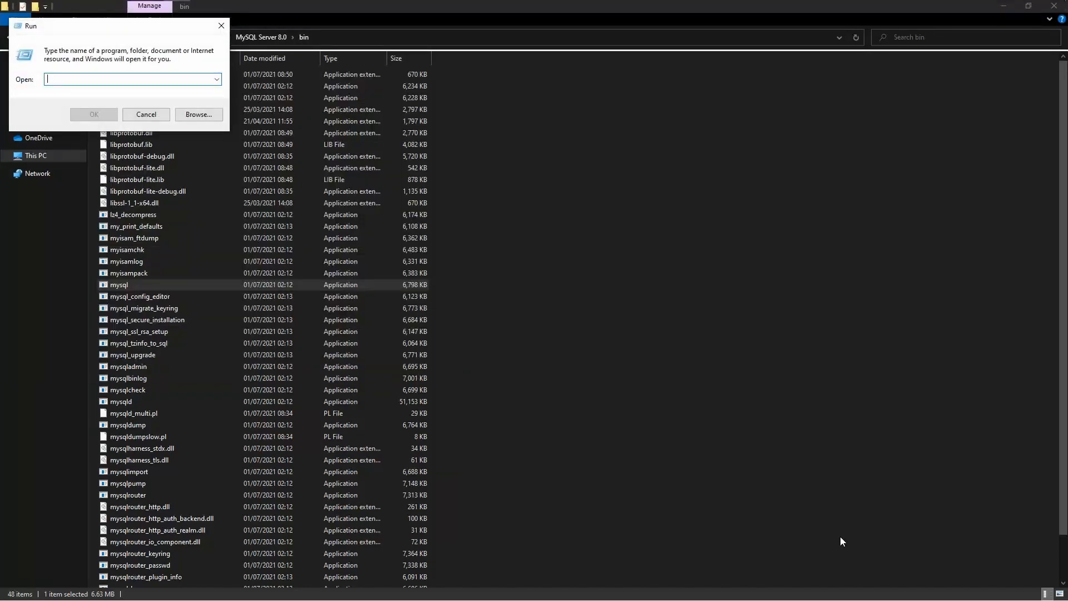
pyautogui.write('cmd')
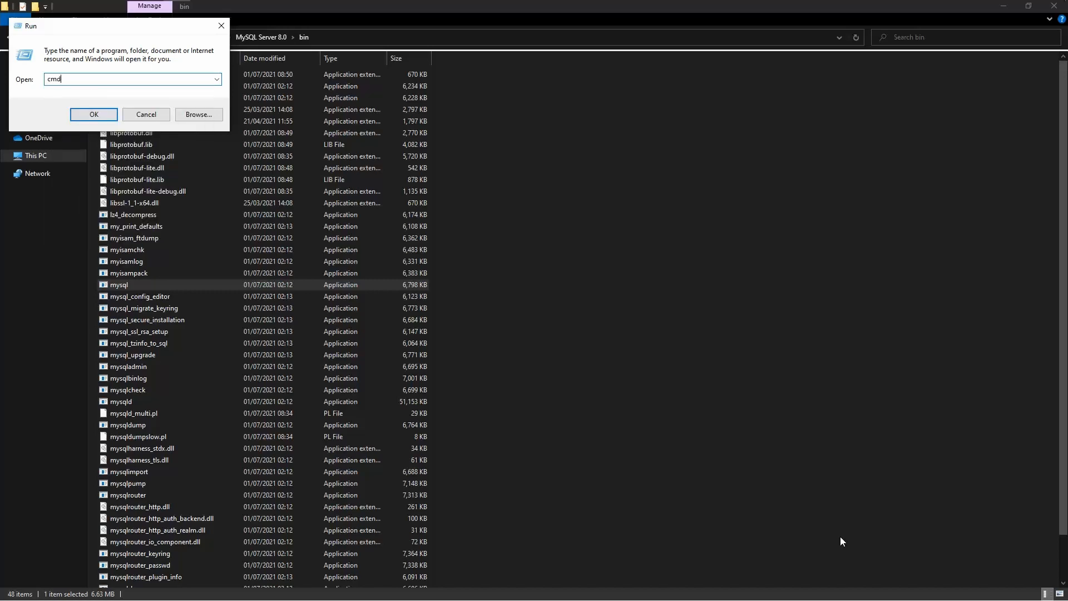
pyautogui.press('Return')
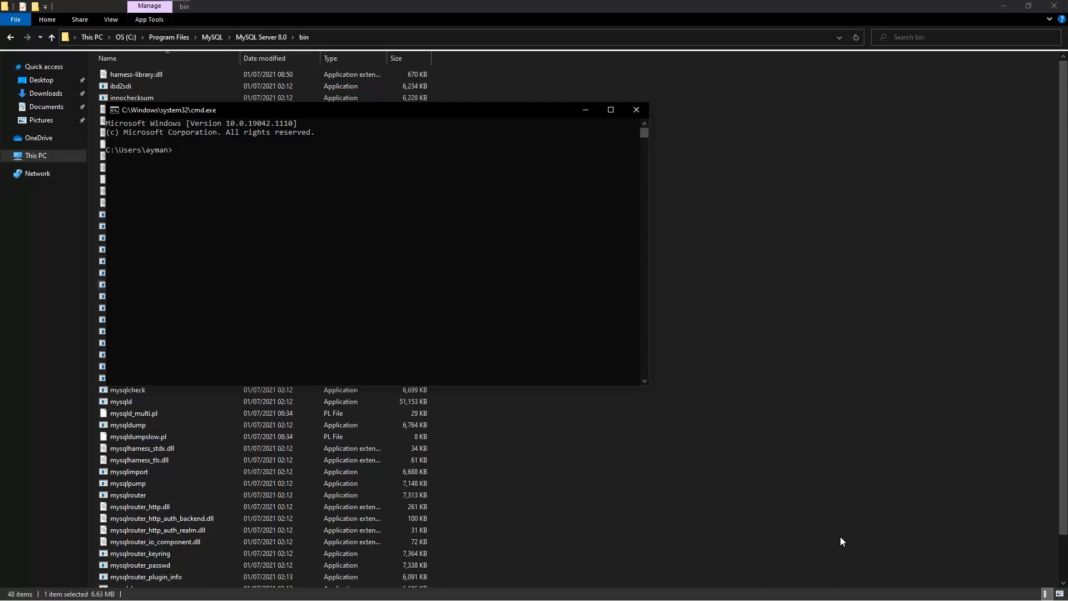
# - Run mysql to see it is not recognised, and move the console window aside
pyautogui.write('mysql')
pyautogui.press('Return')
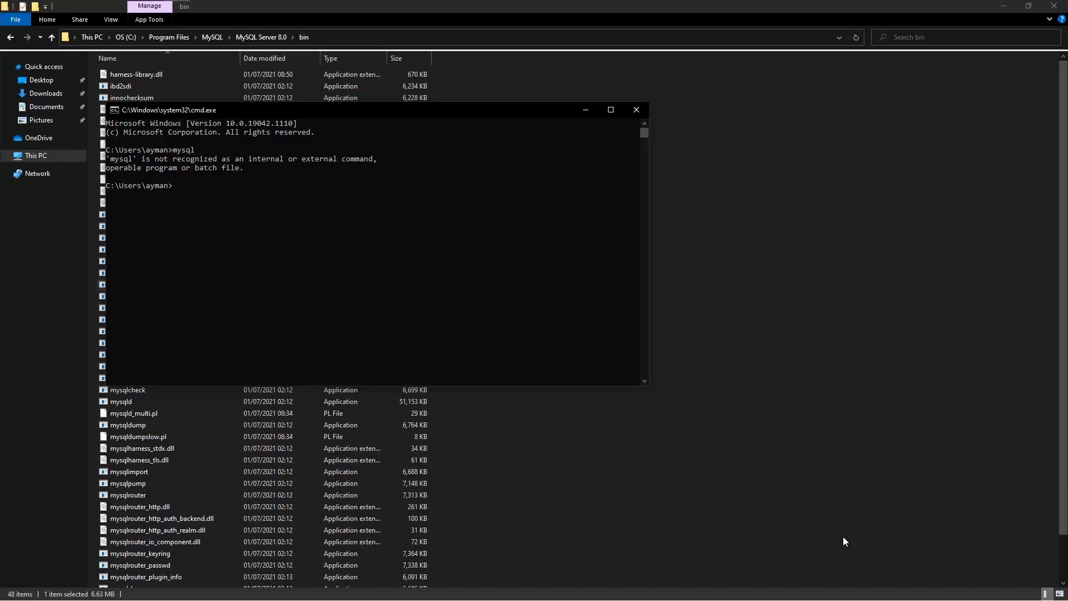
pyautogui.moveTo(393, 118); pyautogui.dragTo(726, 99)
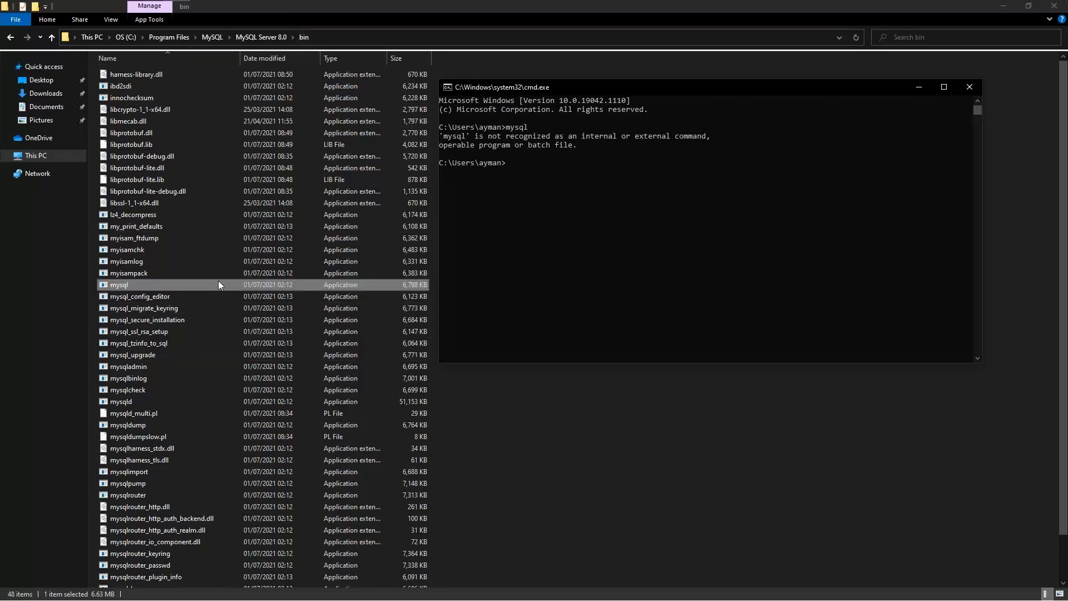
# - Copy the bin folder path and open the system Environment Variables dialog
pyautogui.click(361, 37)
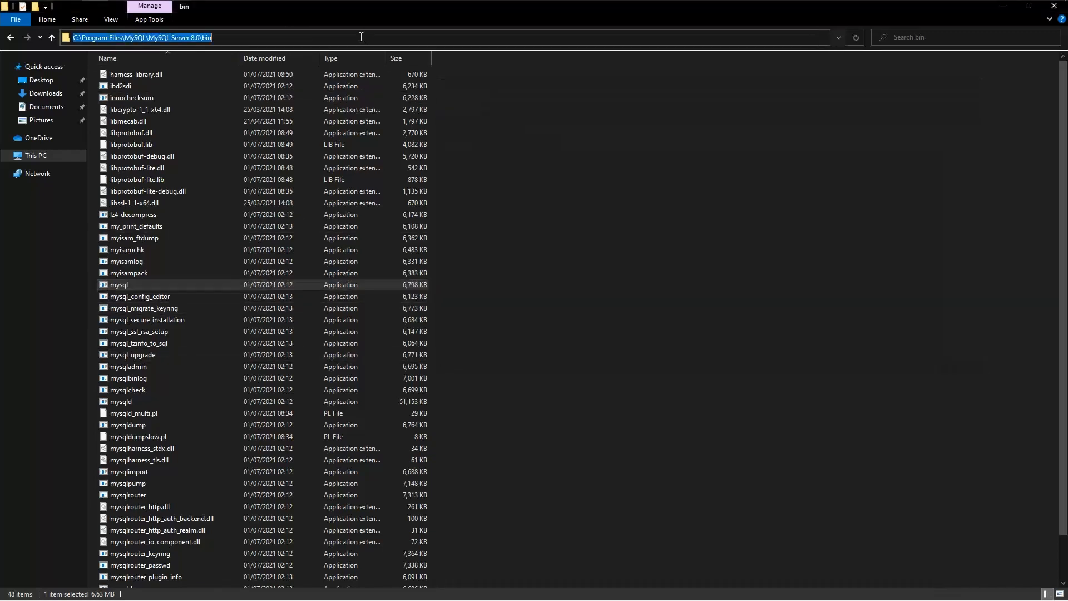
pyautogui.press('Escape')
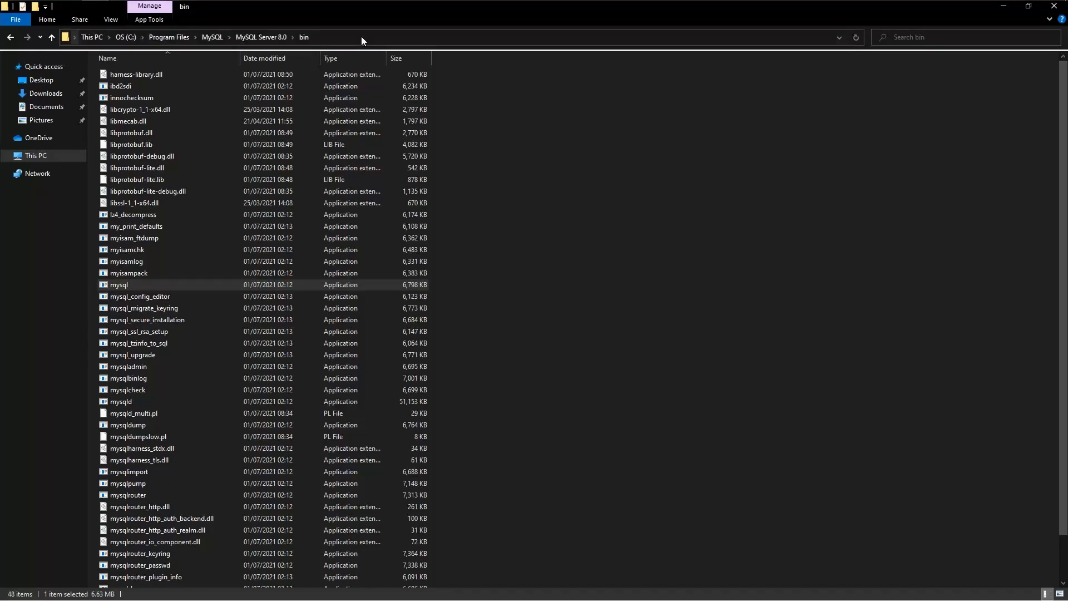
pyautogui.press('super')
pyautogui.write('envir')
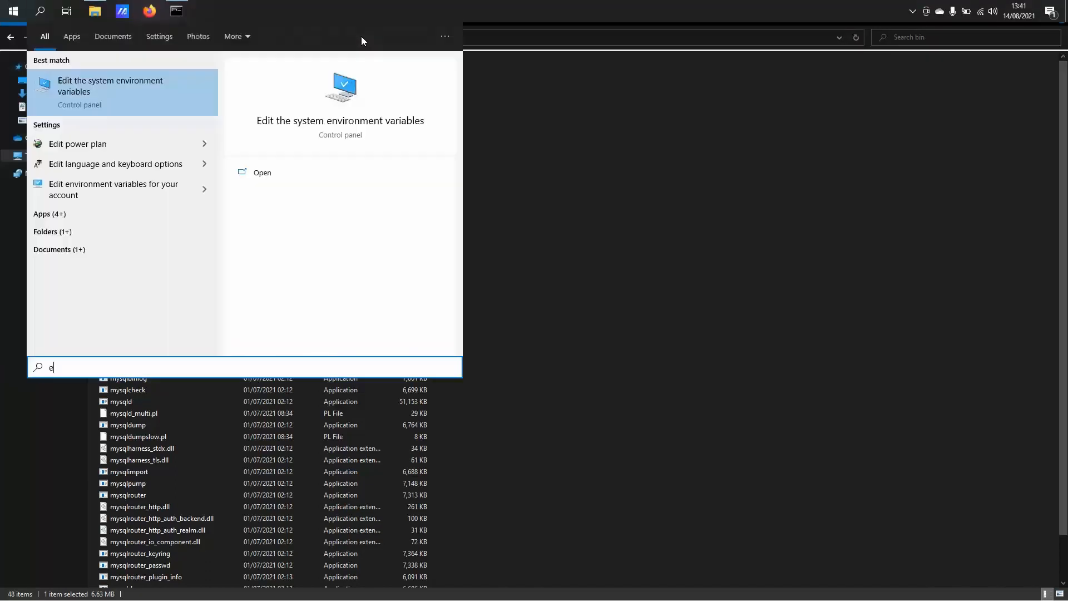
pyautogui.click(135, 91)
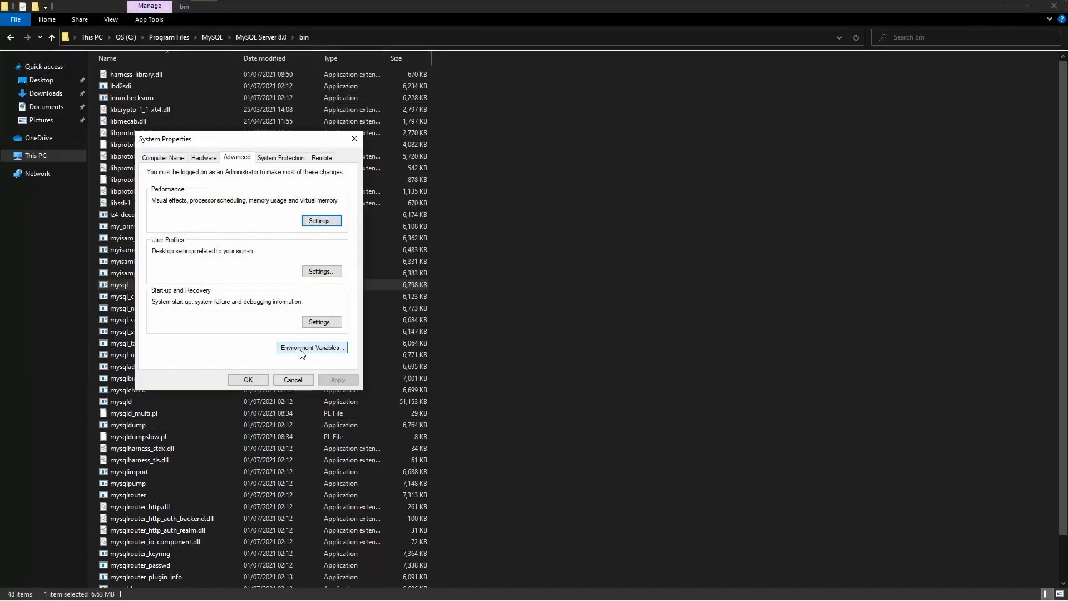
pyautogui.click(302, 350)
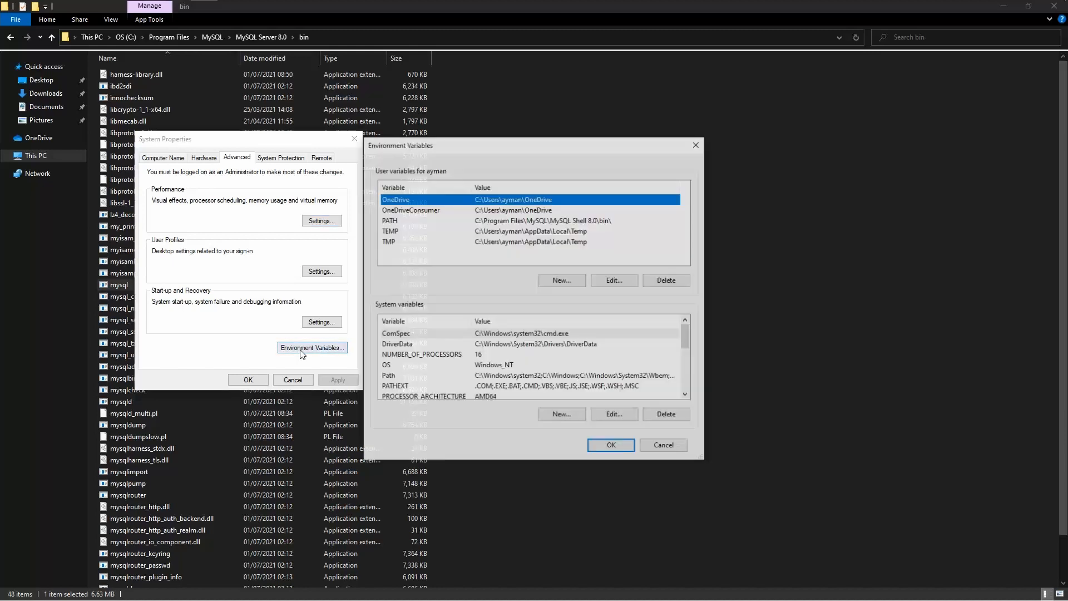
# - Add C:\Program Files\MySQL\MySQL Server 8.0\bin as a new system Path entry and save
pyautogui.click(421, 376)
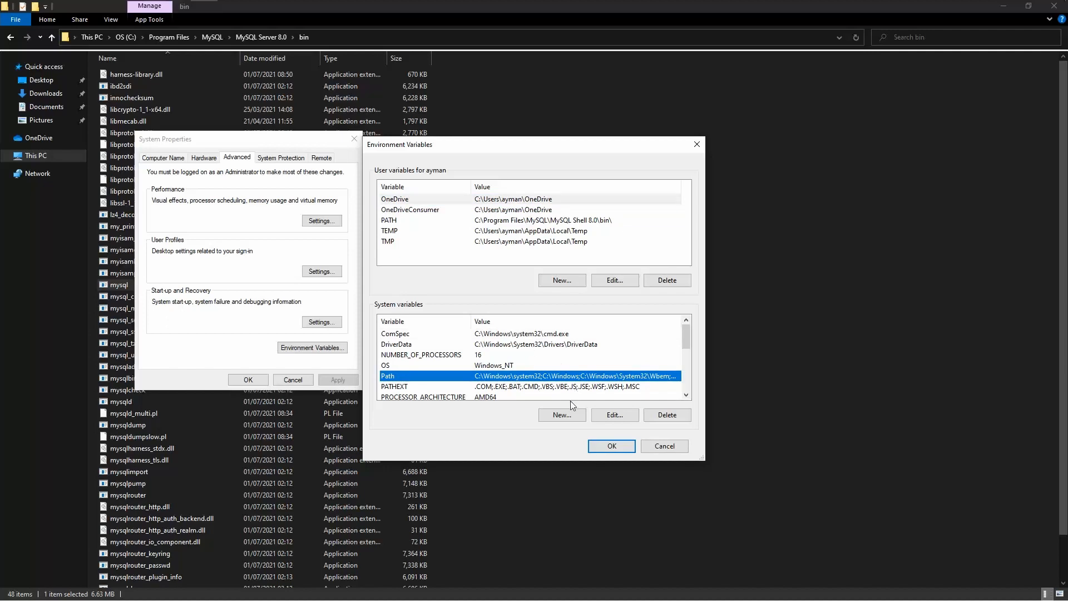
pyautogui.click(603, 415)
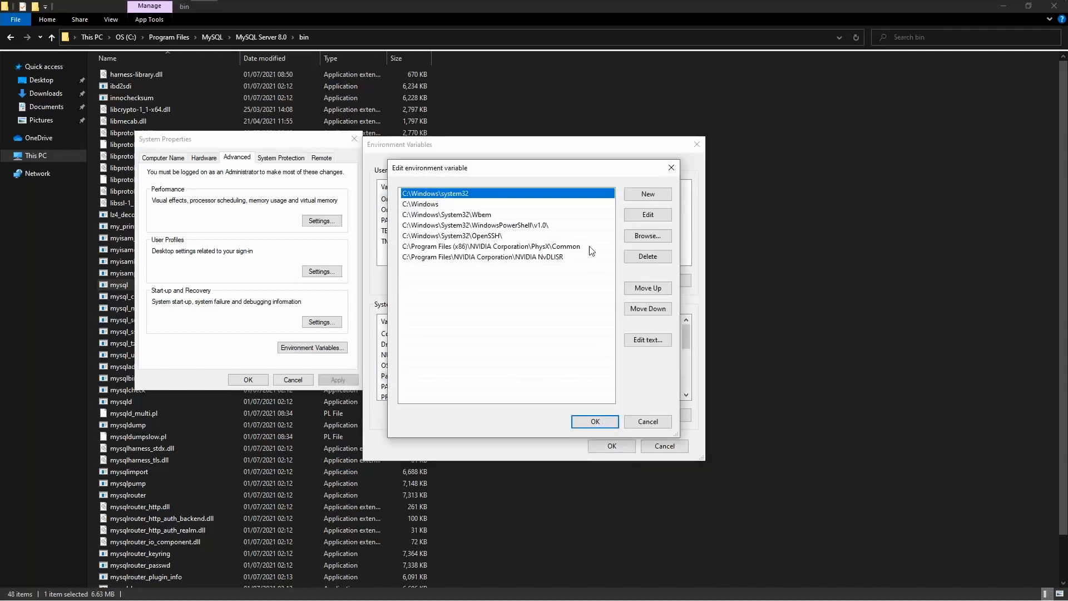
pyautogui.click(574, 277)
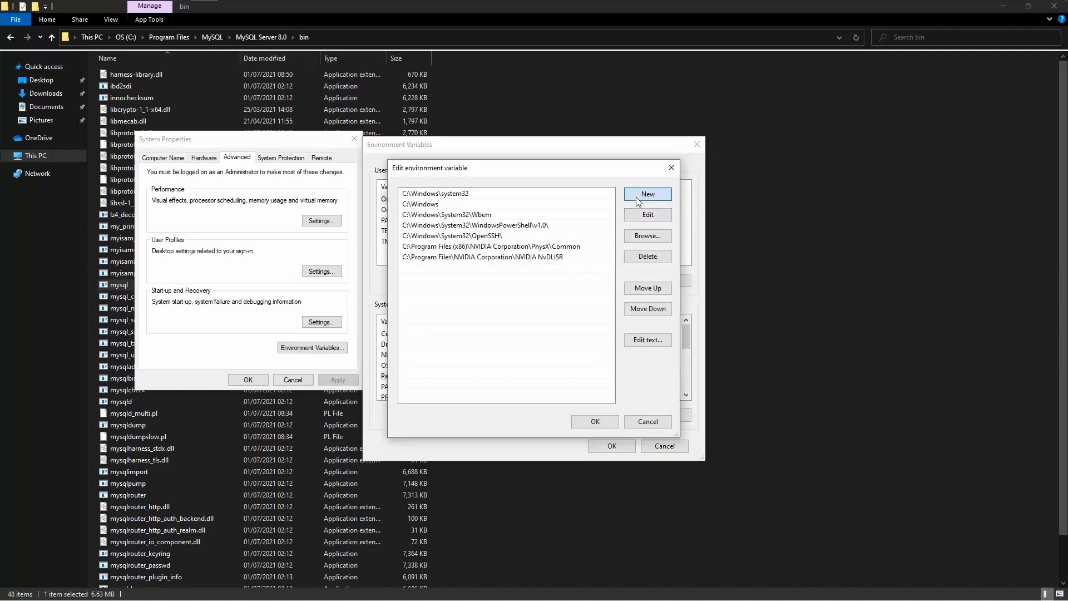
pyautogui.click(636, 197)
pyautogui.write('C:\\Program Files\\MySQL\\MySQL Server 8.0\\bin')
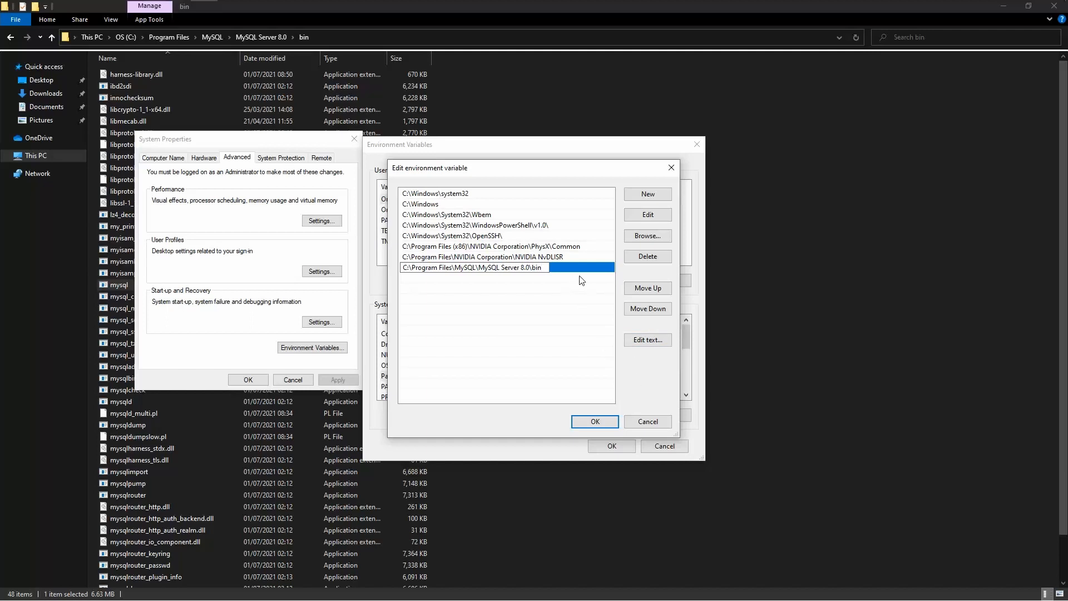
pyautogui.press('Return')
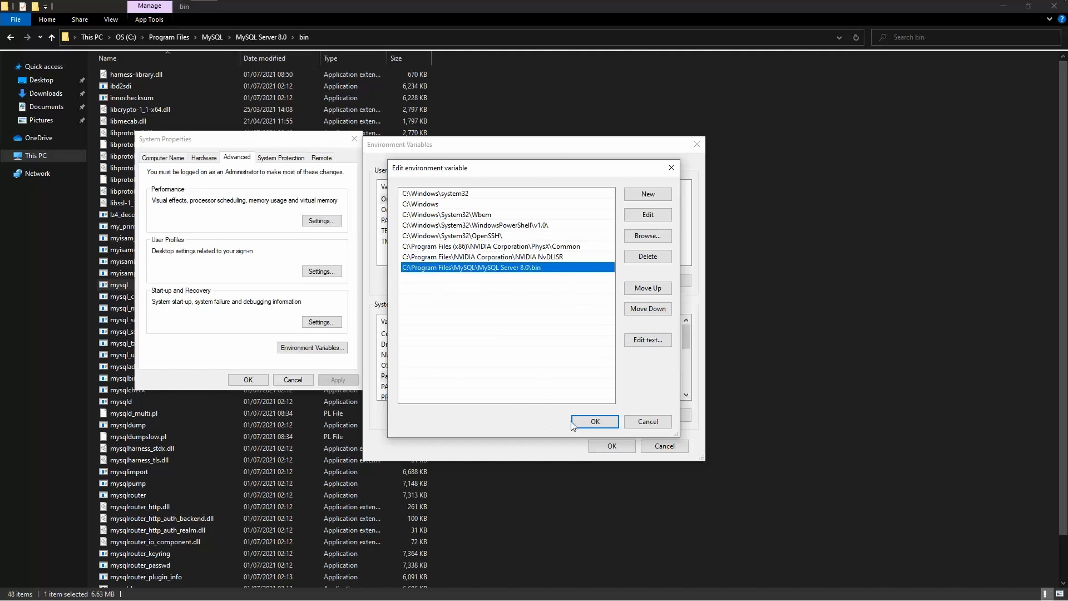
pyautogui.click(595, 423)
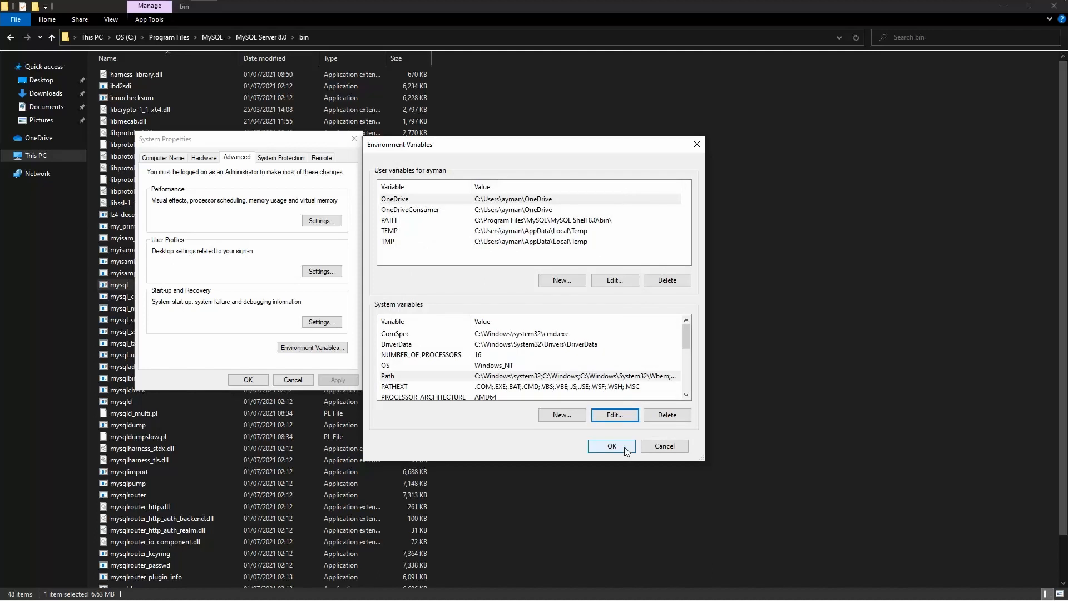
pyautogui.click(622, 447)
pyautogui.click(257, 380)
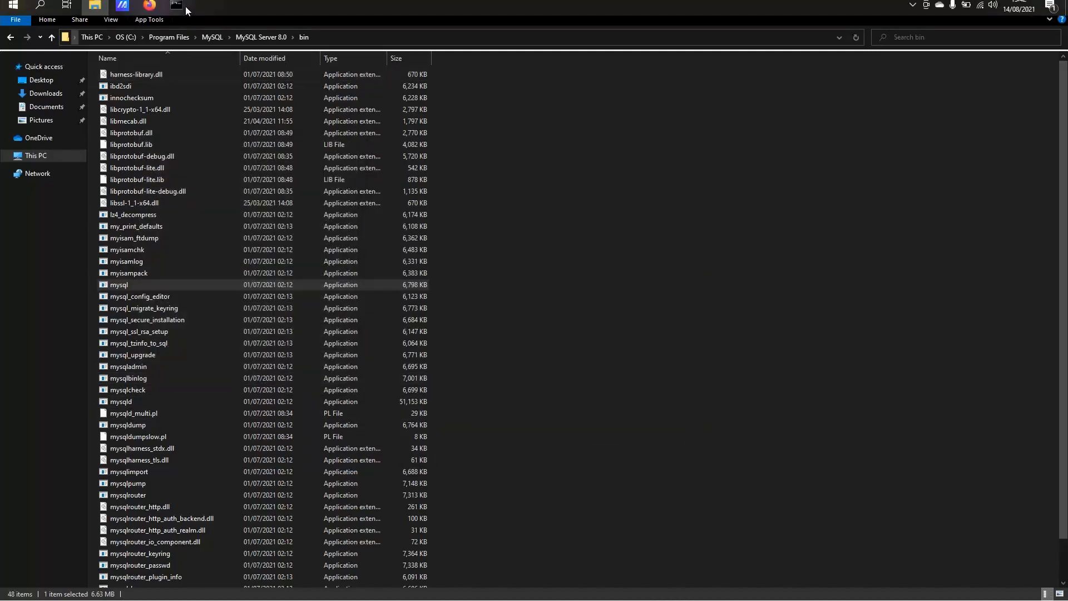
# - Close the old console and open a fresh Command Prompt via Run with cmd
pyautogui.click(171, 13)
pyautogui.click(973, 89)
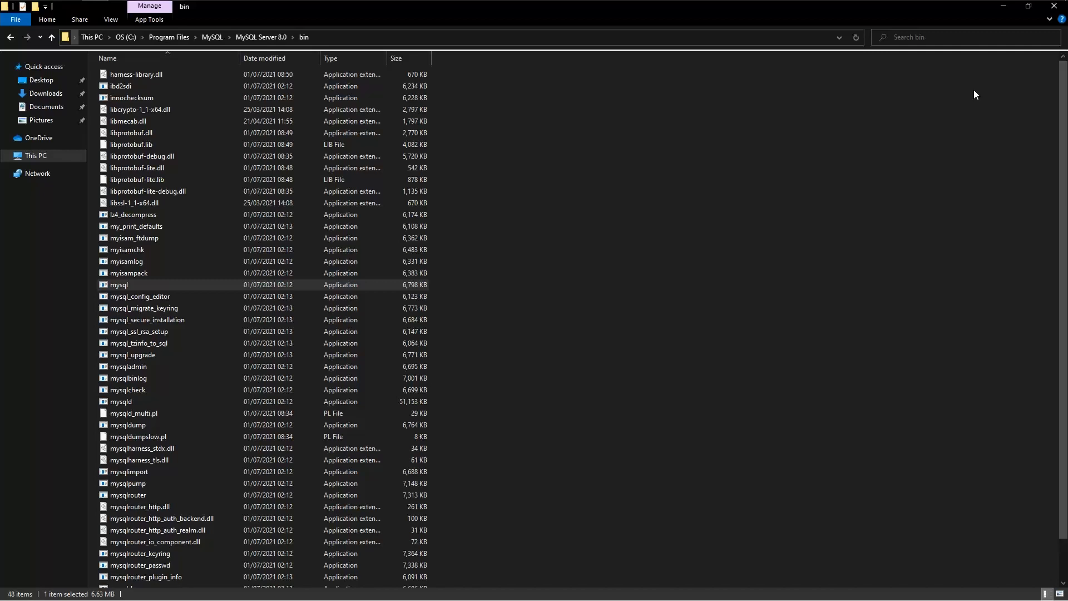
pyautogui.press('super')
pyautogui.write('run')
pyautogui.press('Return')
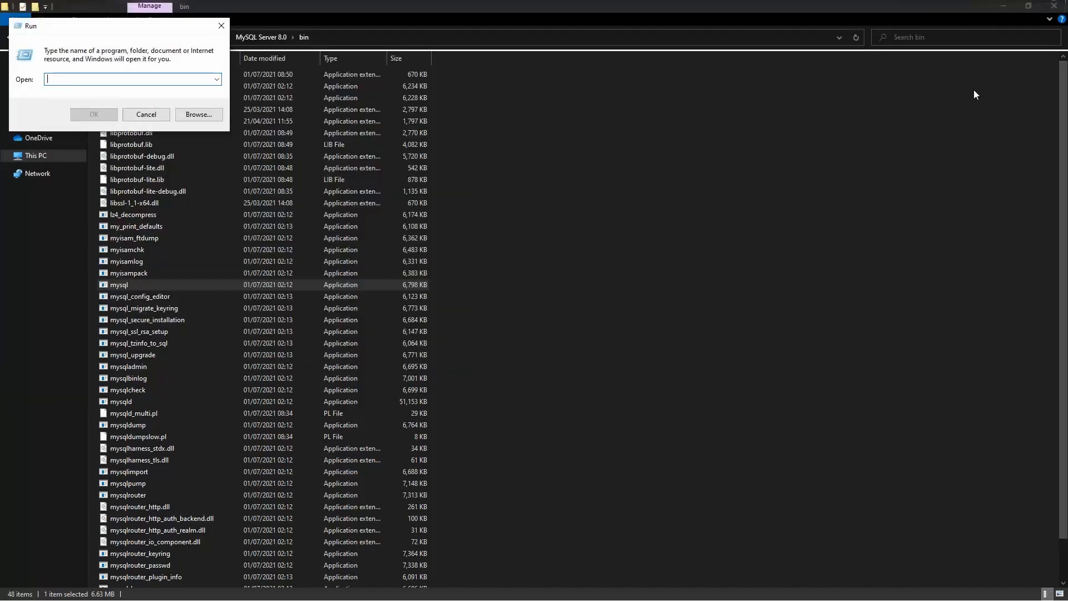
pyautogui.write('cmd')
pyautogui.press('Return')
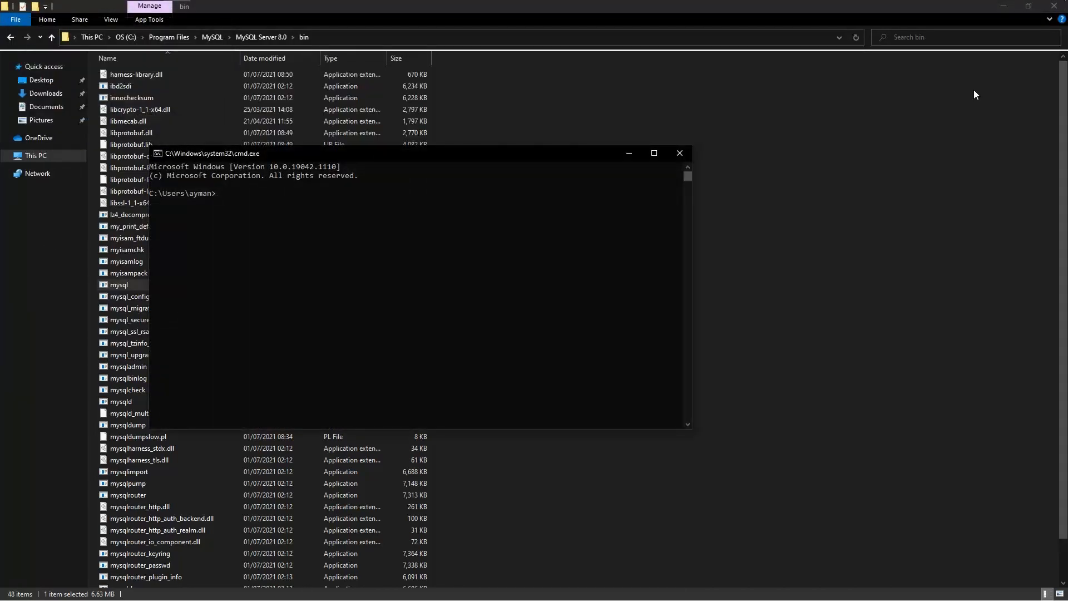
# - Run mysql and mysql -u root, which now fails with ERROR 1045 access denied
pyautogui.write('mysql')
pyautogui.press('Return')
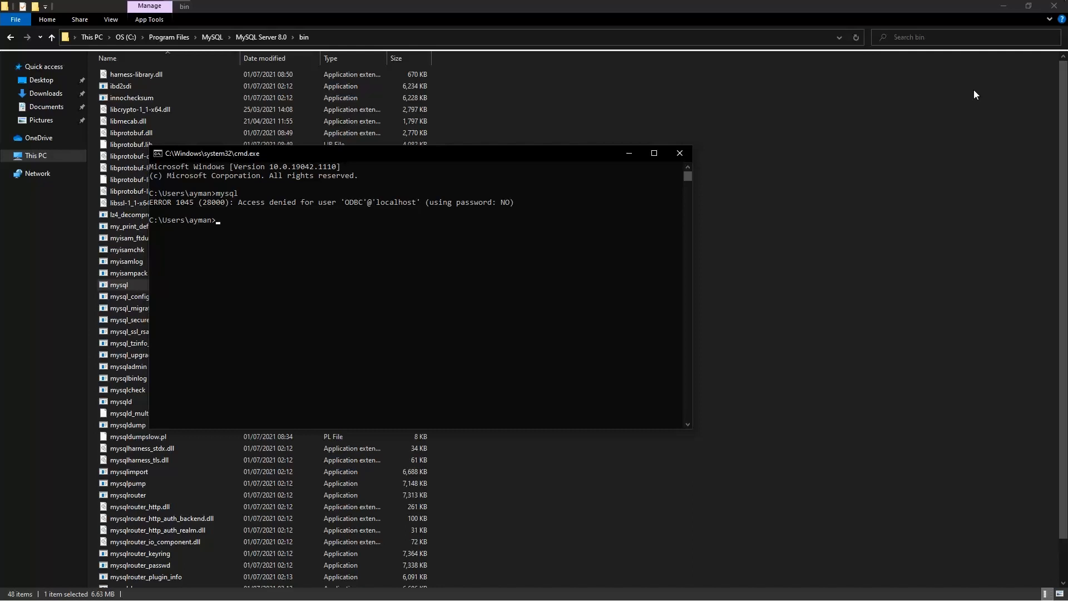
pyautogui.press('Up')
pyautogui.write('-u root')
pyautogui.press('Return')
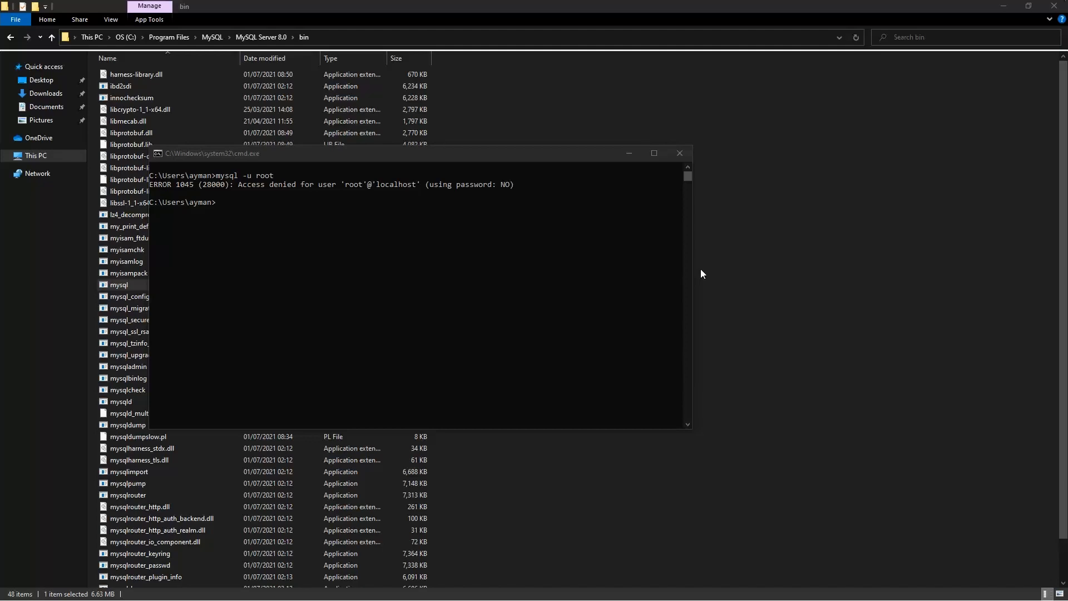
pyautogui.click(569, 271)
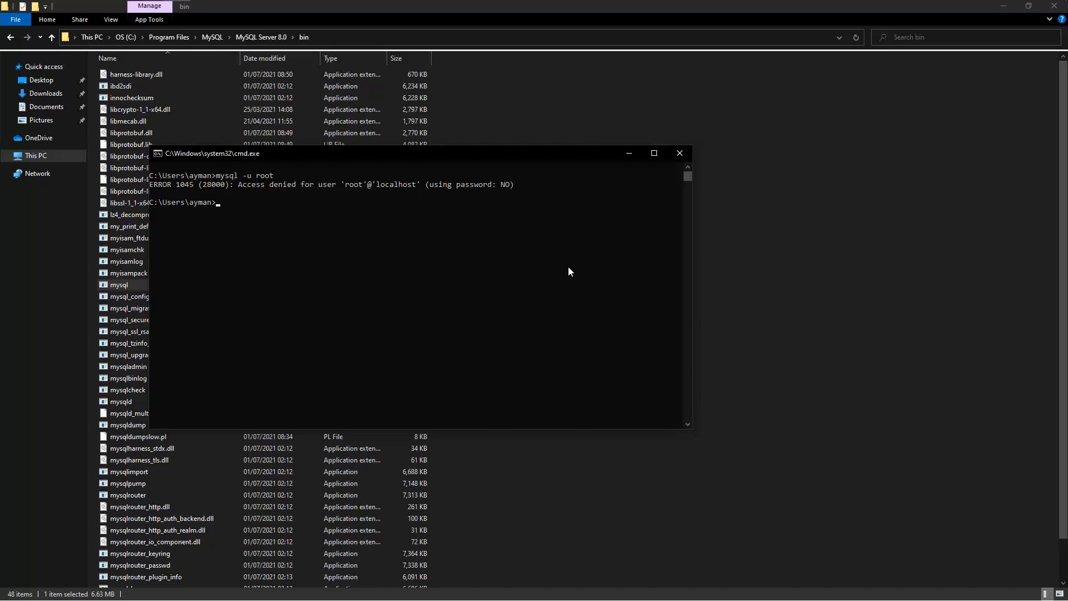
# - Log in with mysql -h localhost -u root -p and the root password
pyautogui.write('mysql')
pyautogui.write('-h localhost -u')
pyautogui.write('root -')
pyautogui.write('p')
pyautogui.press('Return')
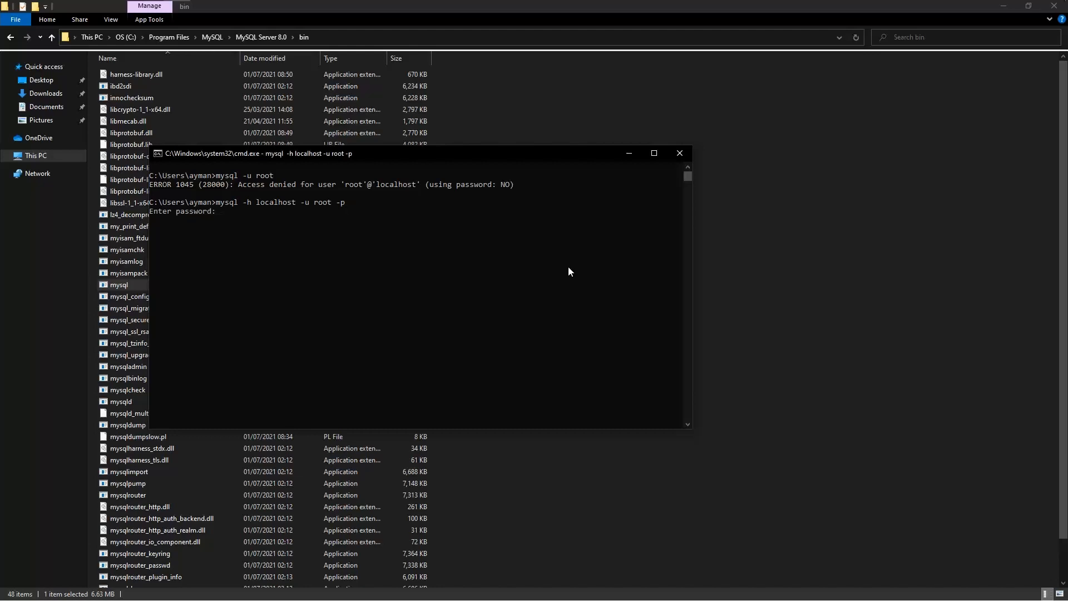
pyautogui.write('*****')
pyautogui.press('Return')
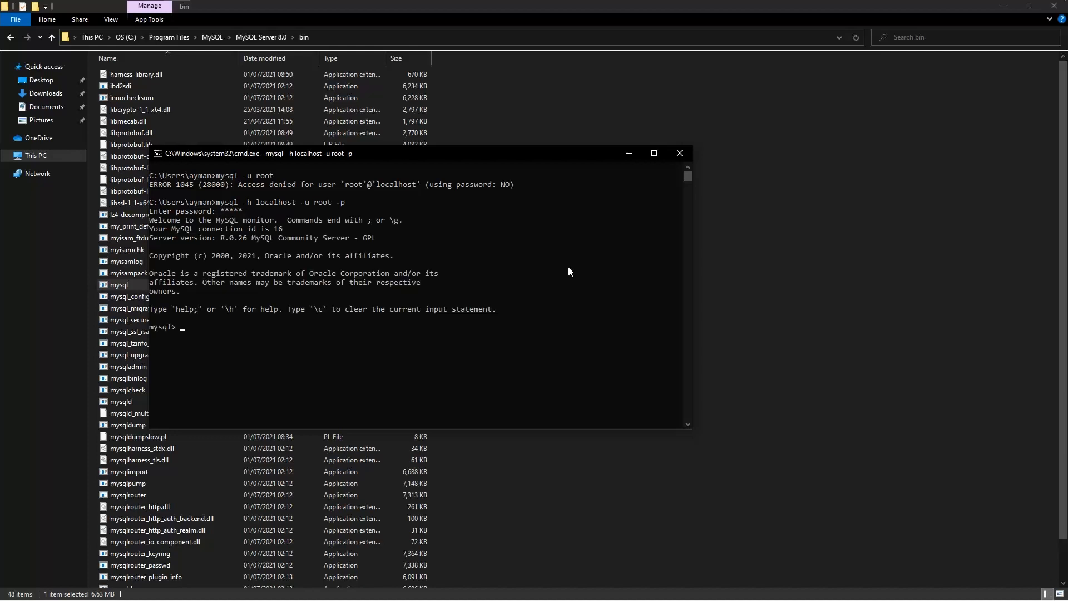
# - Run select 'HELLO WORLD'; to get the HELLO WORLD row, then exit MySQL
pyautogui.write("select 'HELLO WORLD';")
pyautogui.press('Return')
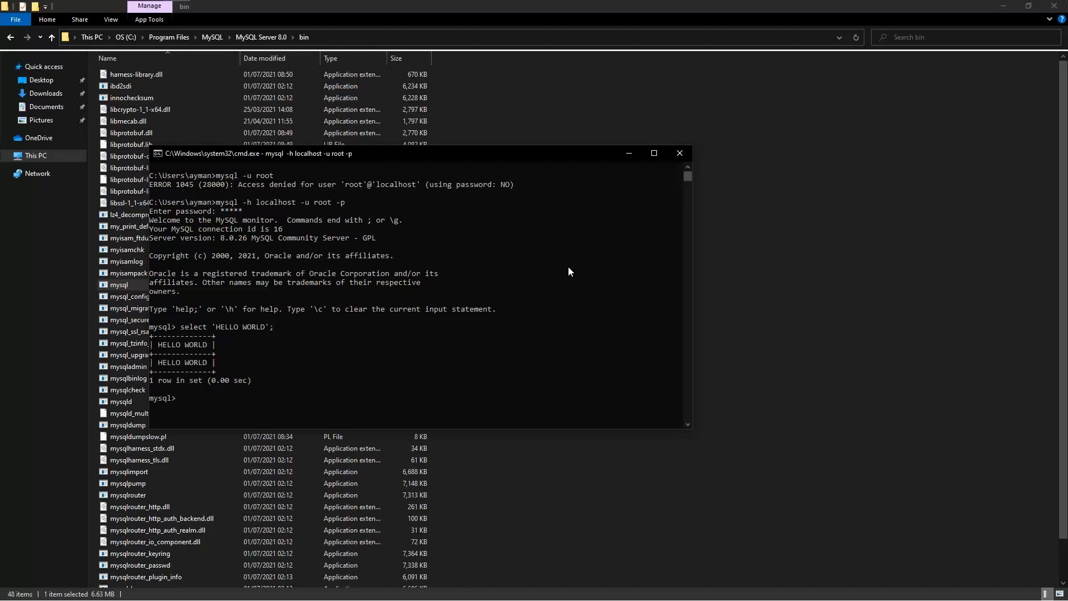
pyautogui.write('exit')
pyautogui.press('Return')
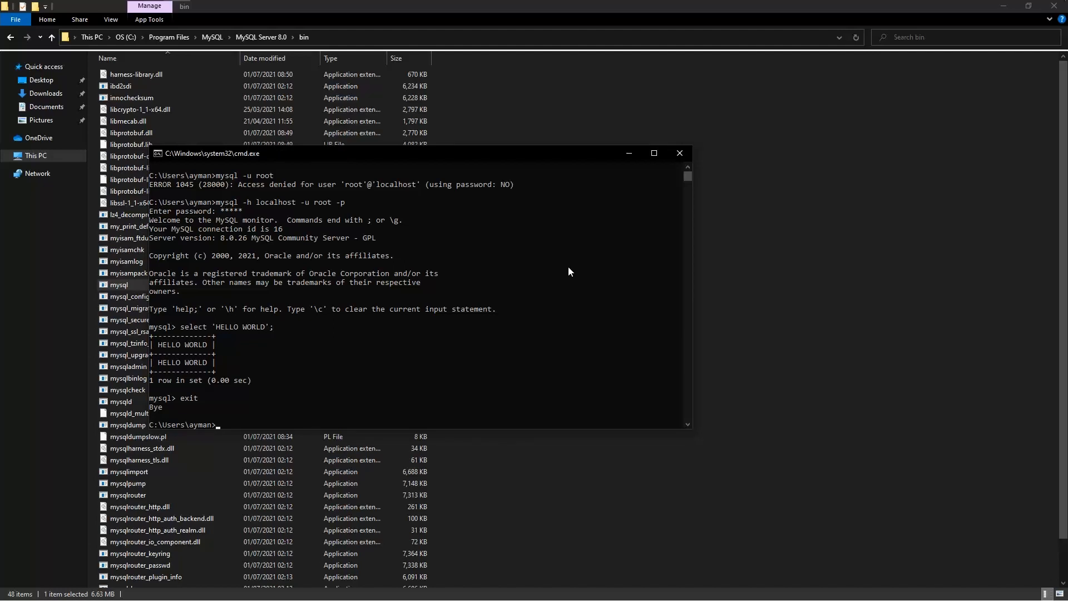
# - Clear the console with cls and log back in using mysql -u root -p with the password
pyautogui.write('cls')
pyautogui.press('Return')
pyautogui.press('Up')
pyautogui.press('Up')
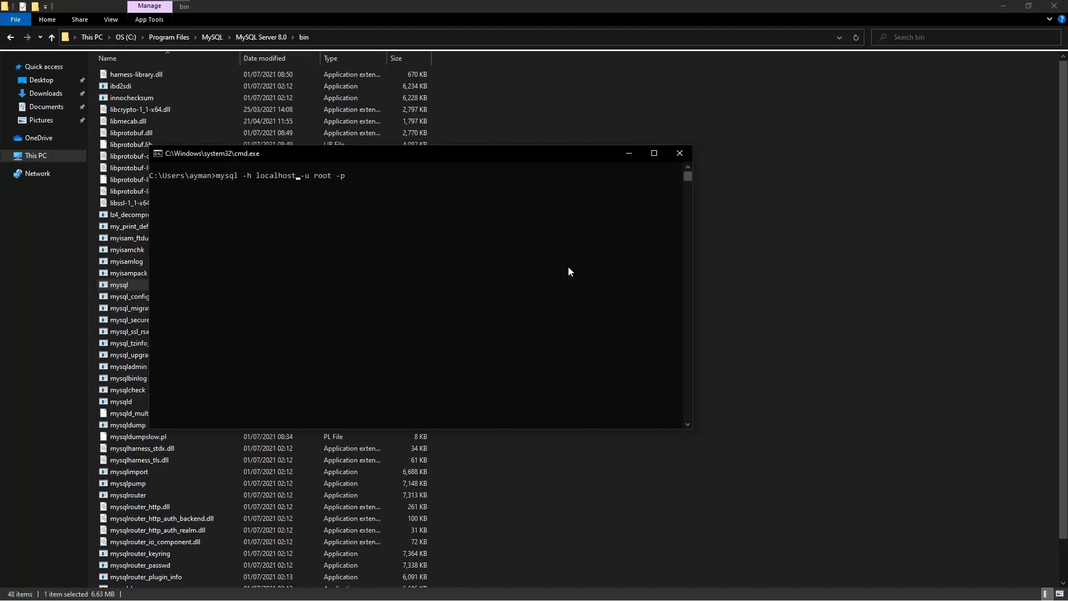
pyautogui.press('BackSpace')
pyautogui.press('BackSpace')
pyautogui.press('BackSpace')
pyautogui.press('BackSpace')
pyautogui.press('BackSpace')
pyautogui.press('BackSpace')
pyautogui.press('BackSpace')
pyautogui.press('BackSpace')
pyautogui.press('BackSpace')
pyautogui.press('BackSpace')
pyautogui.press('BackSpace')
pyautogui.press('BackSpace')
pyautogui.press('BackSpace')
pyautogui.press('BackSpace')
pyautogui.write('*****')
pyautogui.press('Return')
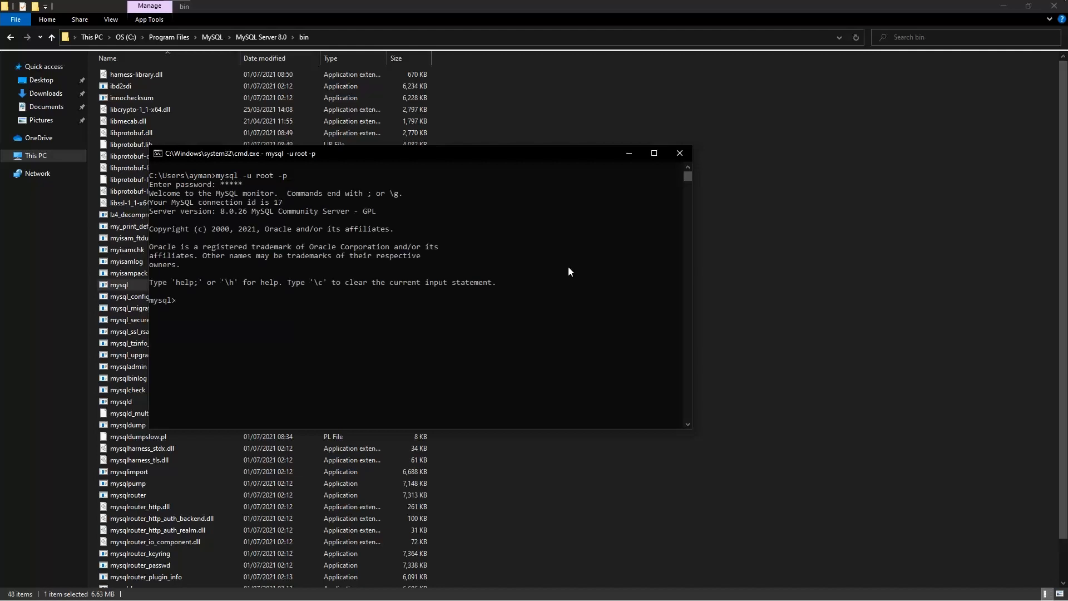